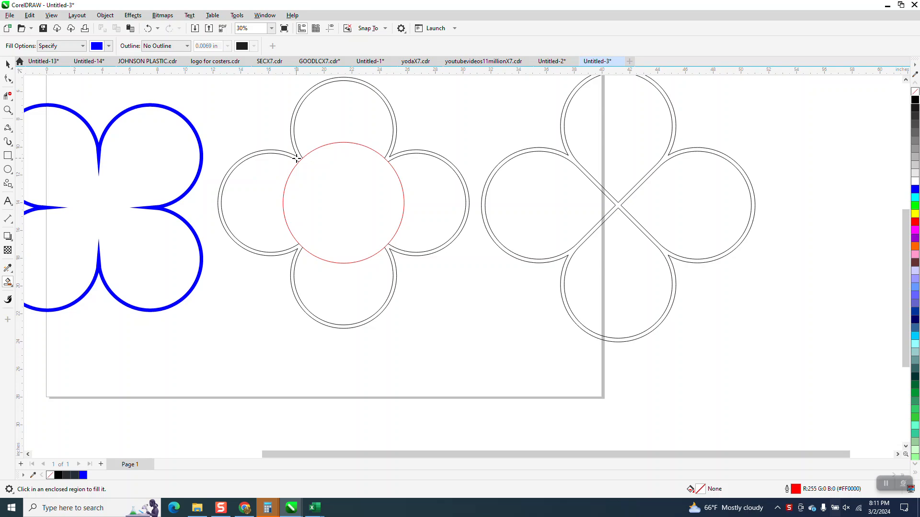
# Step: Move the blue-filled ring off the red-circle flower to the empty area beside the page, and make it an unfilled hairline outline
pyautogui.scroll(-2, 339, 174)
pyautogui.press('space')
pyautogui.moveTo(346, 186); pyautogui.dragTo(100, 194)
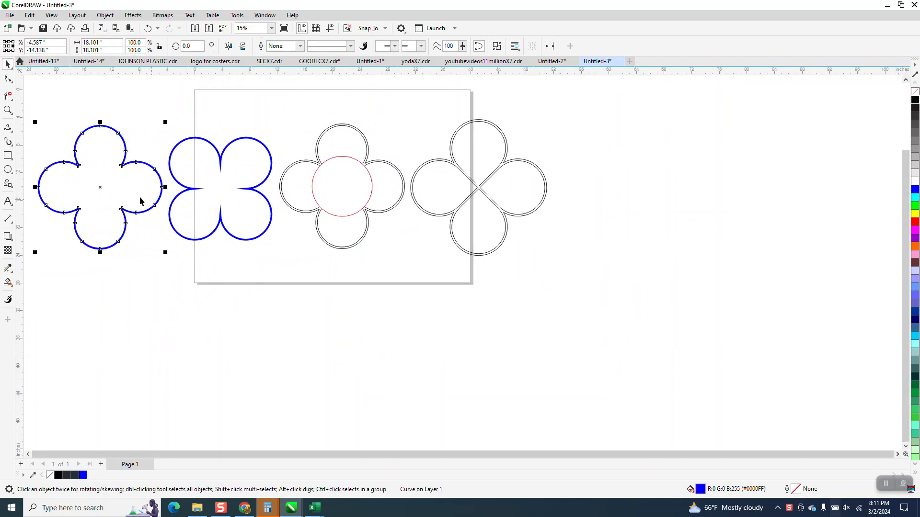
pyautogui.rightClick(915, 91)
# Step: Move the other three flower designs together off the page to the empty area below and to its left
pyautogui.press('z')
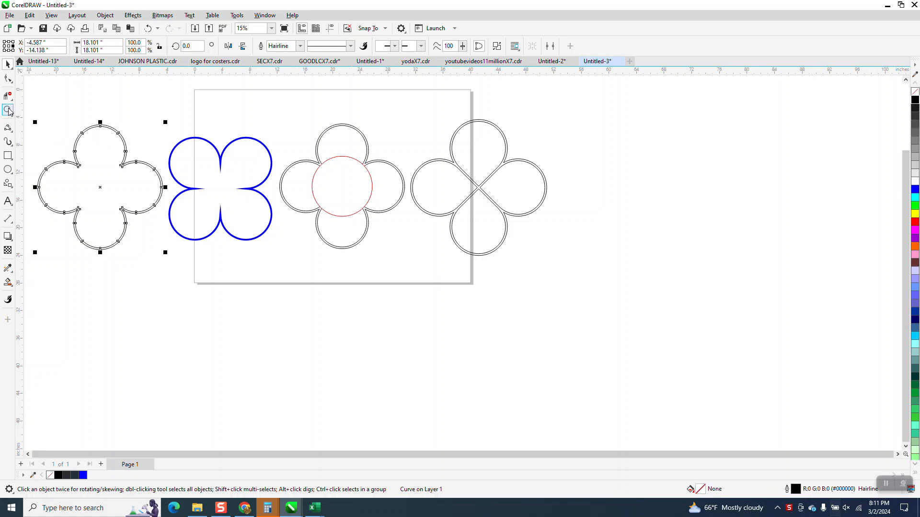
pyautogui.moveTo(61, 156); pyautogui.dragTo(154, 189)
pyautogui.scroll(-2, 183, 205)
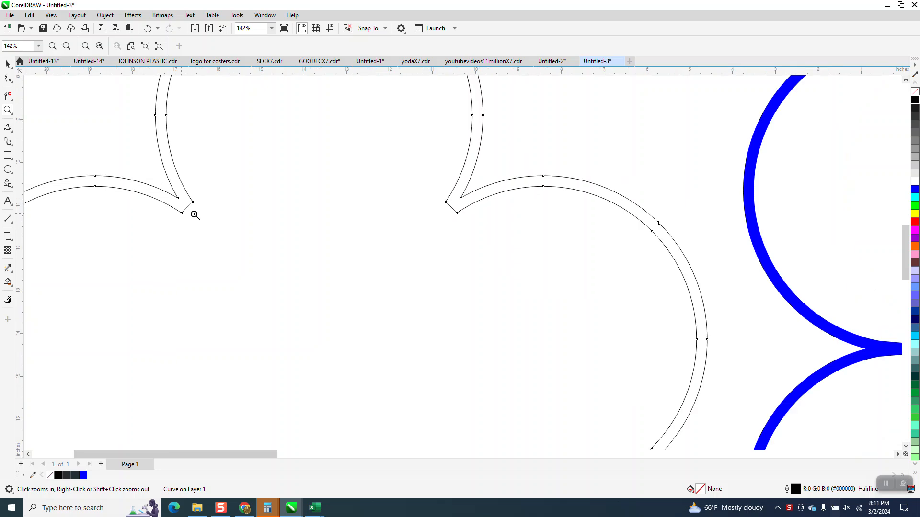
pyautogui.moveTo(777, 175); pyautogui.dragTo(851, 263)
pyautogui.scroll(-4, 456, 205)
pyautogui.scroll(-2, 479, 207)
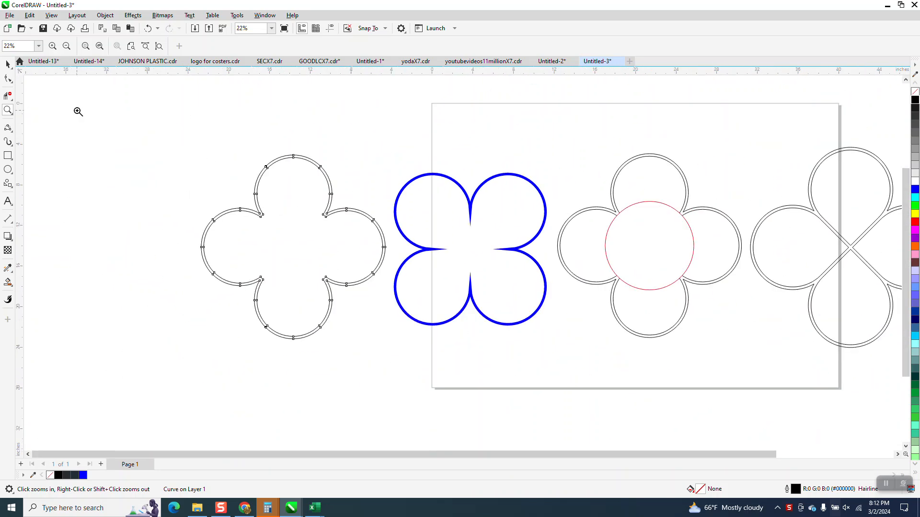
pyautogui.click(7, 63)
pyautogui.moveTo(376, 158); pyautogui.dragTo(781, 330)
pyautogui.moveTo(572, 218); pyautogui.dragTo(275, 373)
# Step: Center the remaining hairline flower outline on the page
pyautogui.click(354, 238)
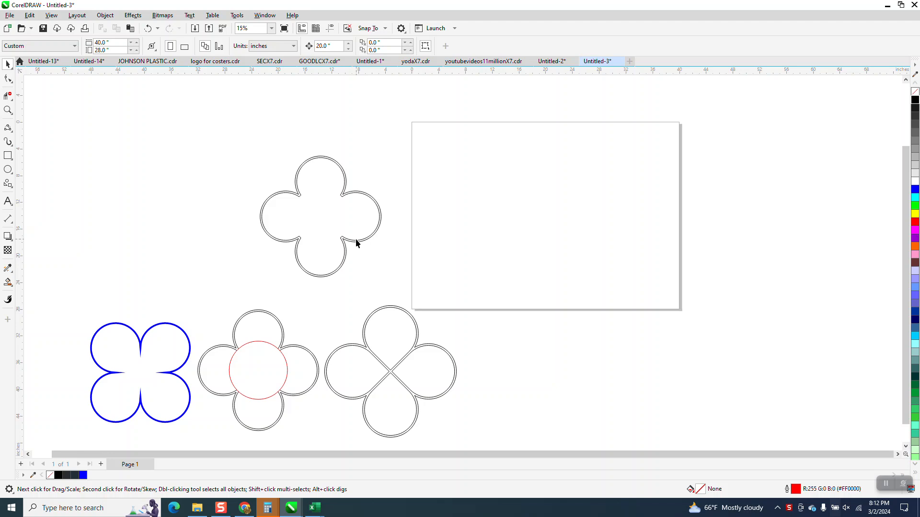
pyautogui.click(358, 241)
pyautogui.press('p')
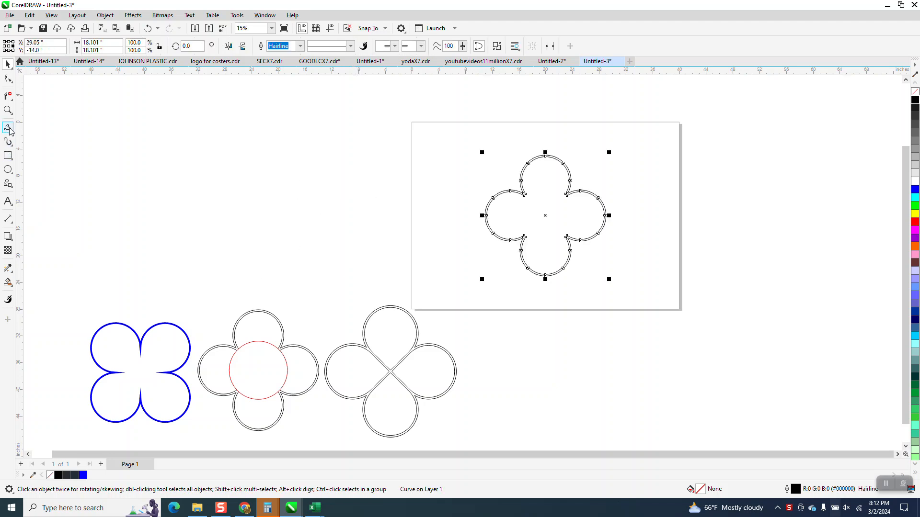
# Step: Rotate the centered flower outline by 45 degrees
pyautogui.moveTo(468, 160); pyautogui.dragTo(627, 295)
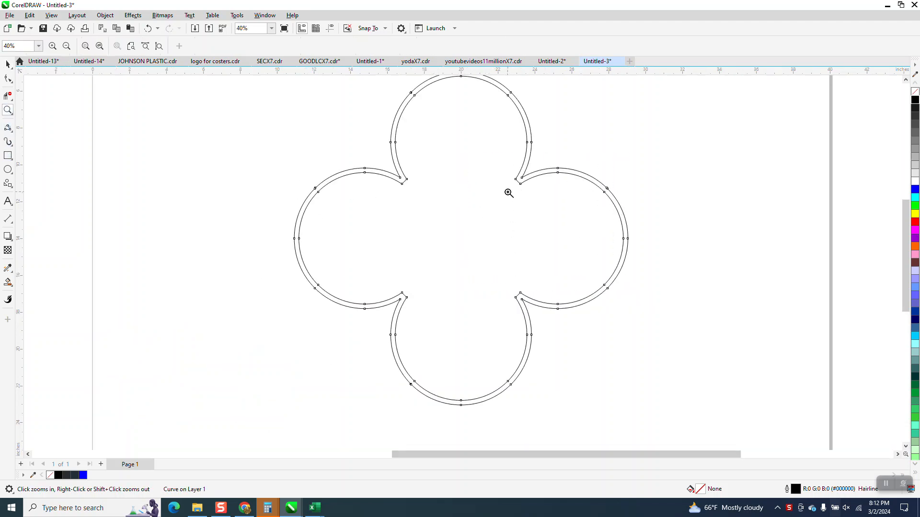
pyautogui.scroll(-3, 491, 202)
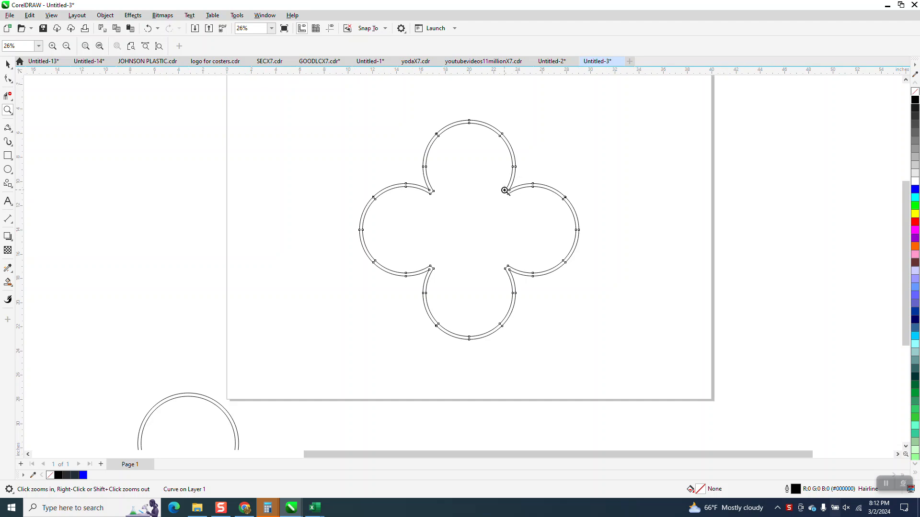
pyautogui.click(8, 64)
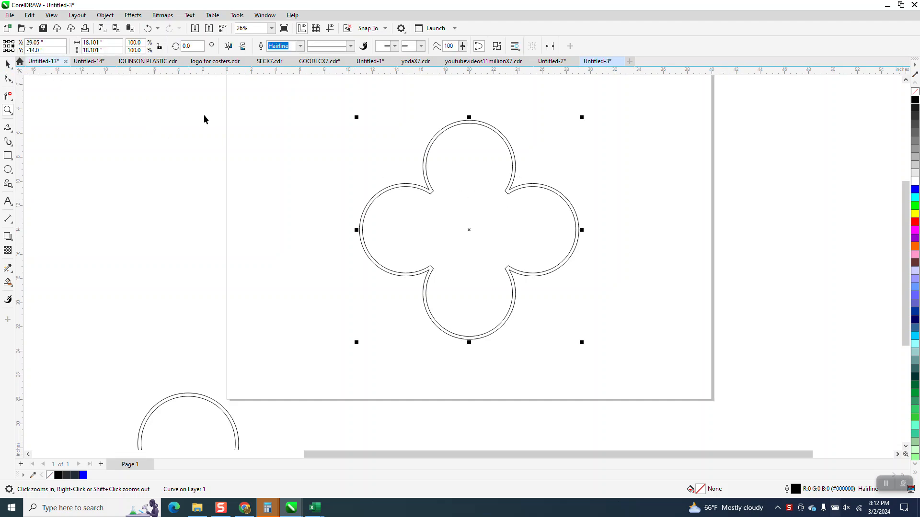
pyautogui.moveTo(199, 46); pyautogui.dragTo(139, 50)
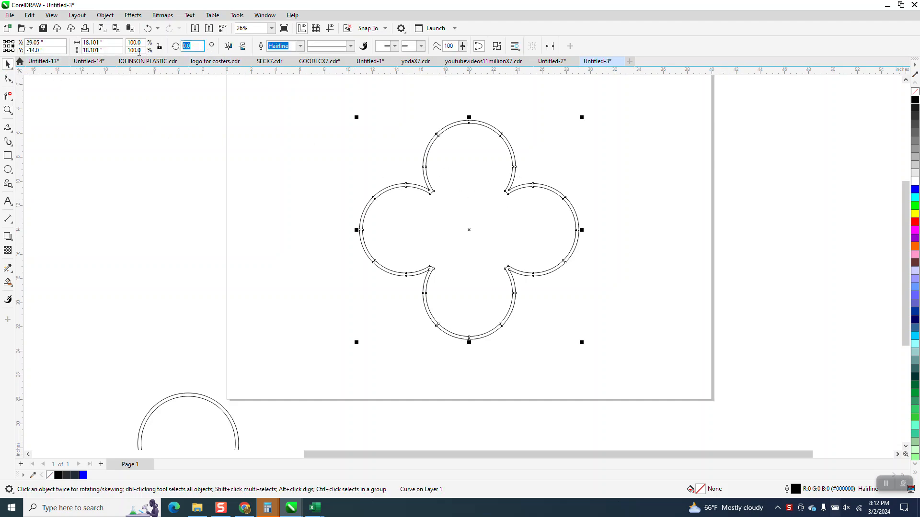
pyautogui.write('45')
pyautogui.press('Return')
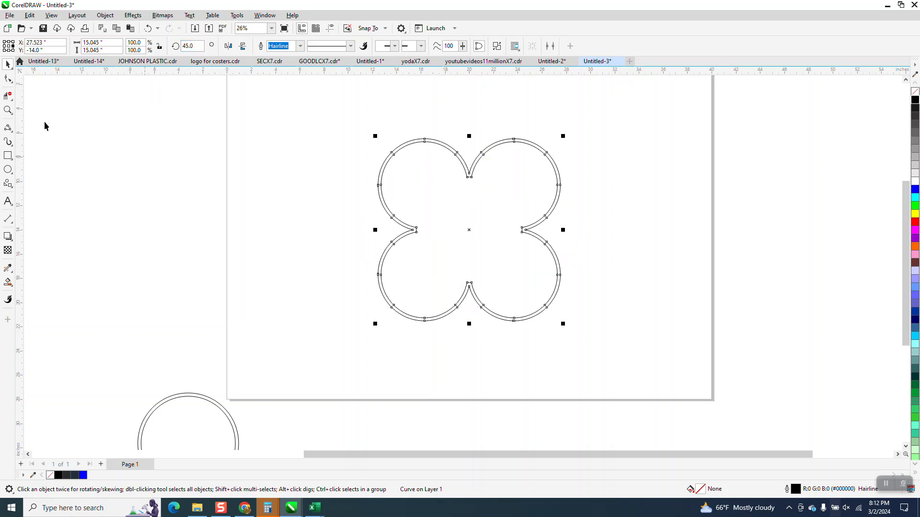
# Step: Add a node at the middle of the upper notch's short flat edge, and remove the extra node on the adjoining arc
pyautogui.click(8, 110)
pyautogui.moveTo(448, 168); pyautogui.dragTo(496, 202)
pyautogui.click(8, 78)
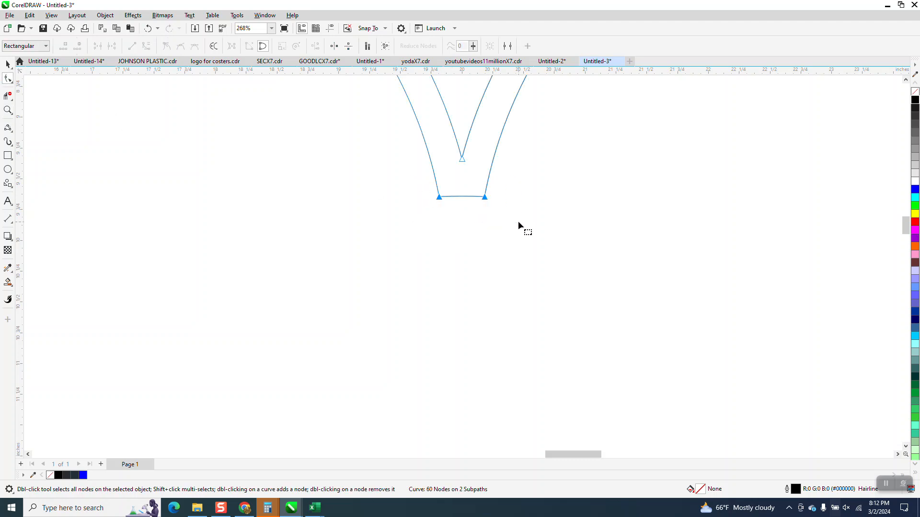
pyautogui.click(64, 47)
pyautogui.scroll(-1, 292, 261)
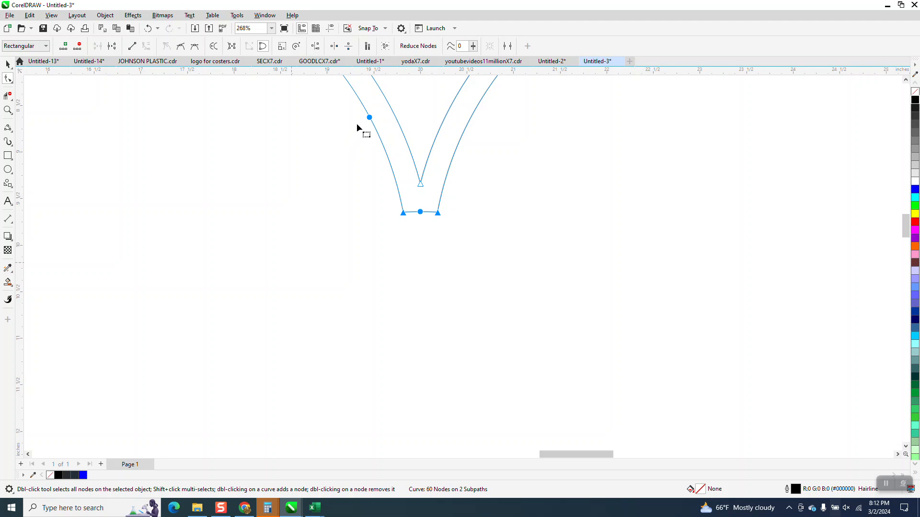
pyautogui.click(370, 123)
pyautogui.click(366, 126)
# Step: Try converting the three nodes along the upper notch's flat edge to lines together, and undo the conversion
pyautogui.moveTo(488, 236); pyautogui.dragTo(488, 237)
pyautogui.rightClick(422, 215)
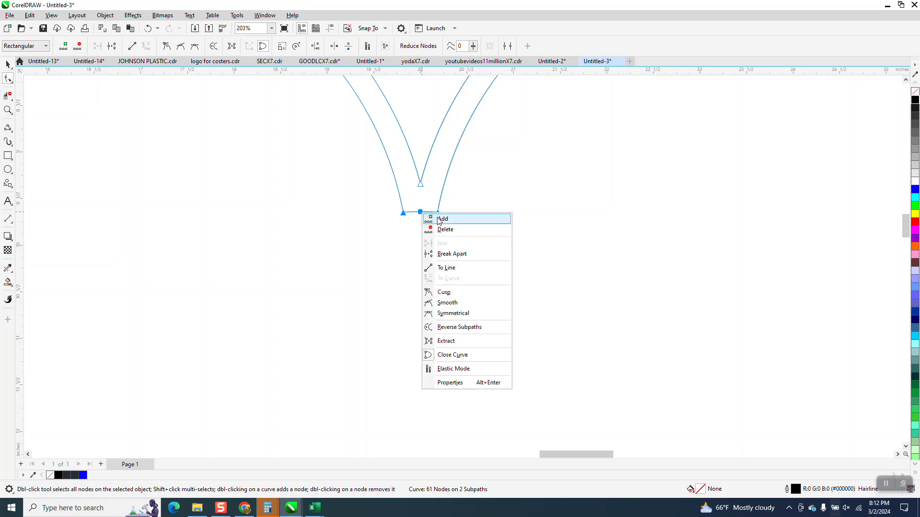
pyautogui.click(453, 268)
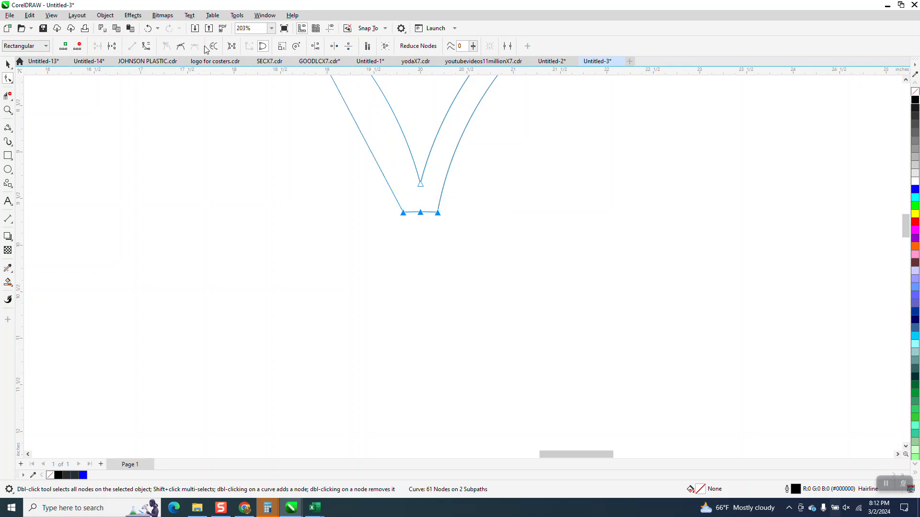
pyautogui.click(147, 28)
# Step: Convert the two short segments on either side of the upper notch's middle node to straight lines
pyautogui.click(421, 212)
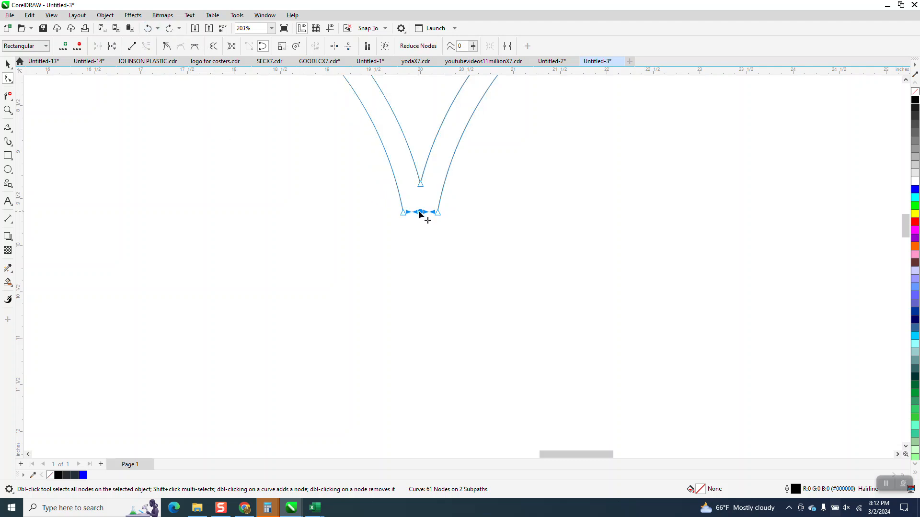
pyautogui.rightClick(420, 212)
pyautogui.click(446, 268)
pyautogui.rightClick(437, 213)
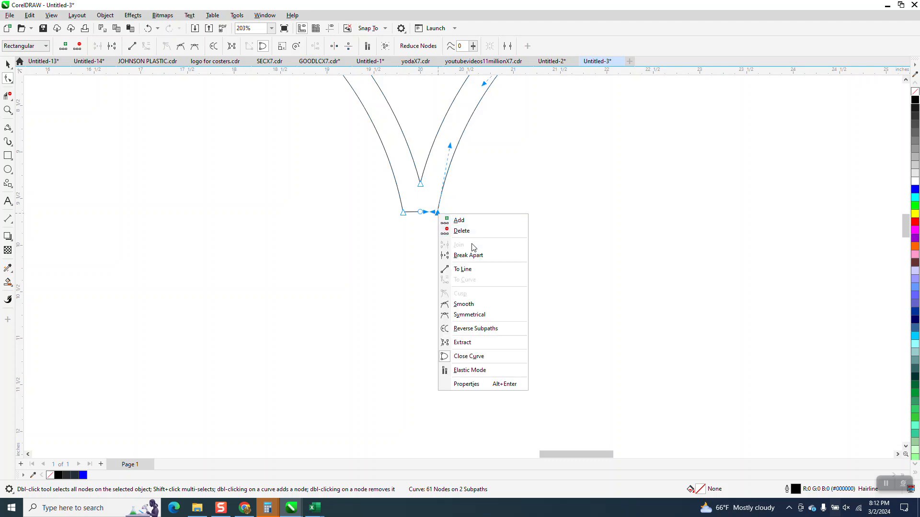
pyautogui.click(466, 267)
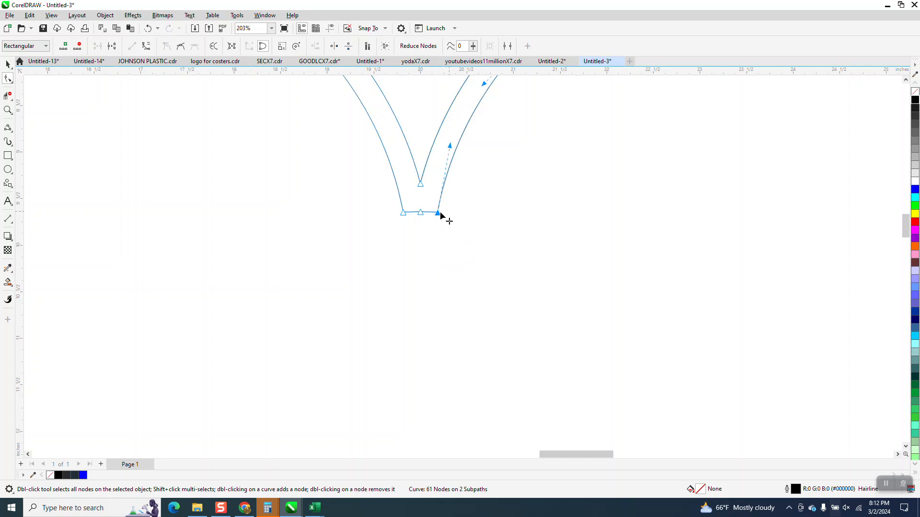
pyautogui.click(461, 217)
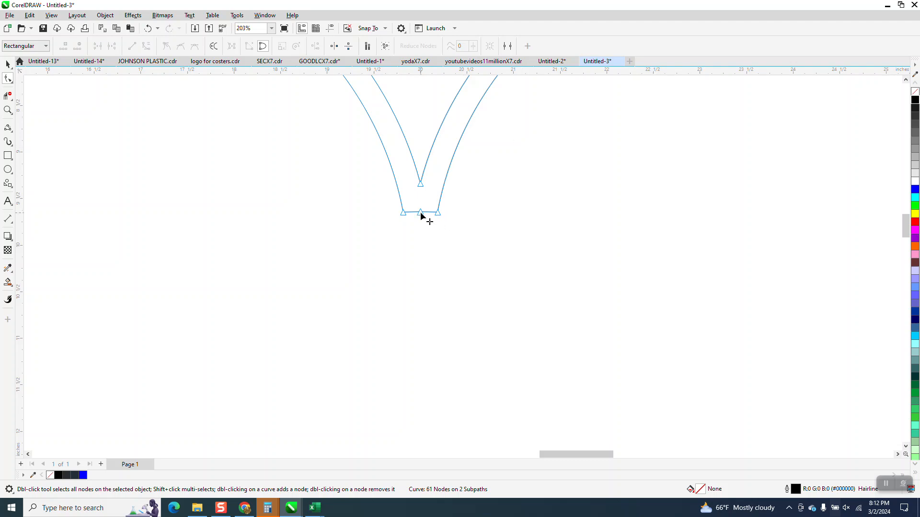
# Step: Pull the upper notch's middle node straight down about 3.44 inches to form a spike, and undo the move
pyautogui.moveTo(421, 214); pyautogui.dragTo(417, 405)
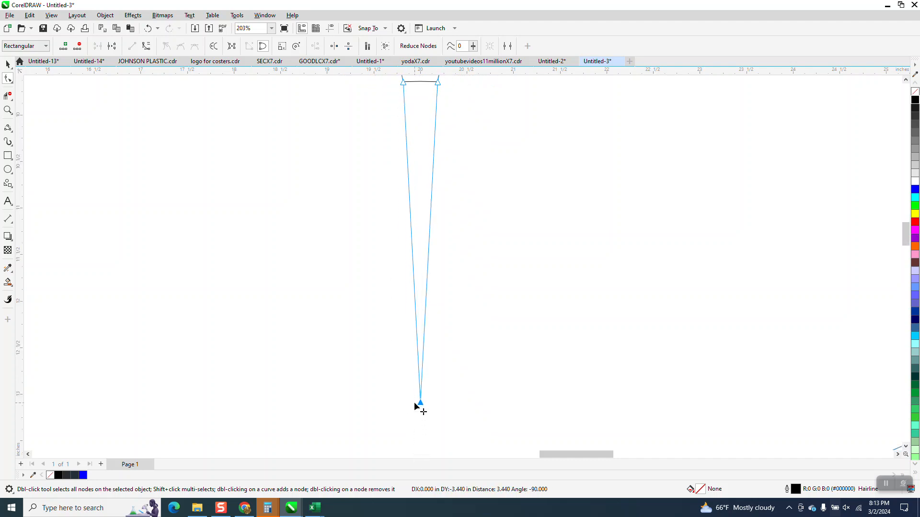
pyautogui.scroll(-4, 382, 329)
pyautogui.scroll(-1, 378, 321)
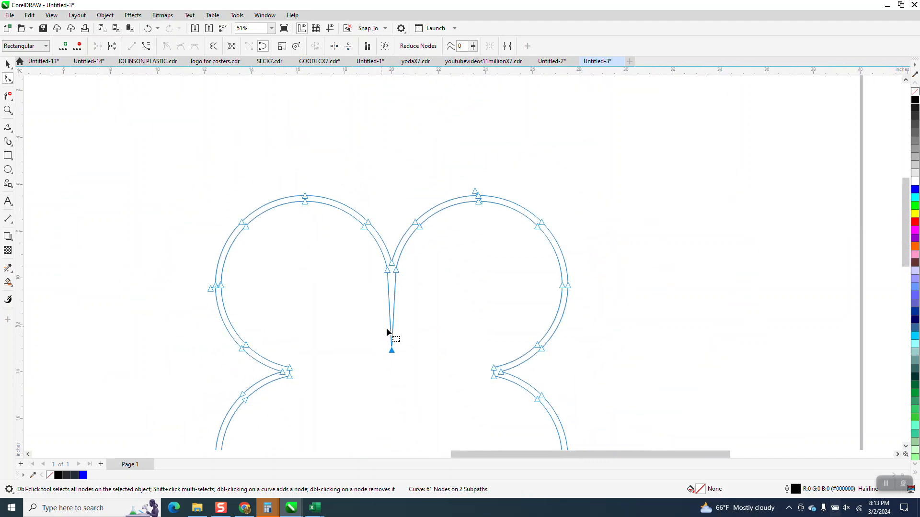
pyautogui.scroll(-2, 359, 322)
pyautogui.click(8, 110)
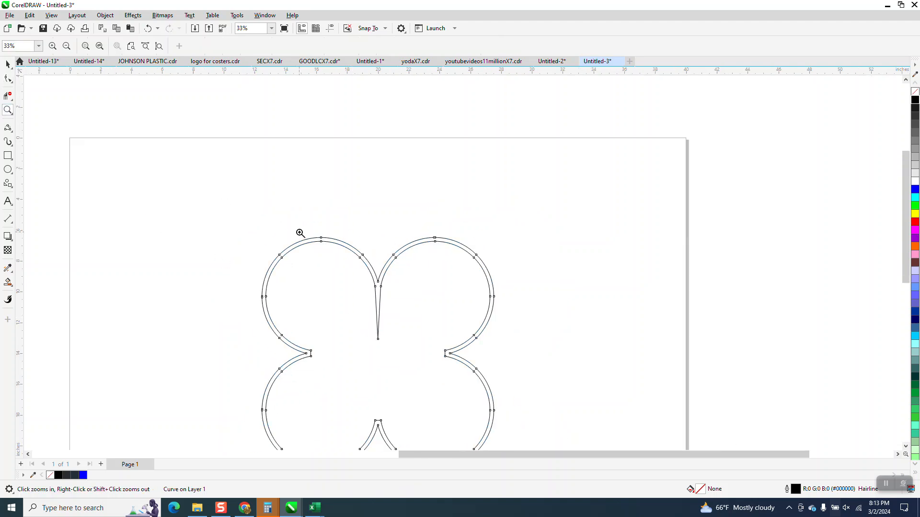
pyautogui.scroll(-1, 266, 234)
pyautogui.moveTo(213, 204); pyautogui.dragTo(434, 387)
pyautogui.scroll(-1, 423, 335)
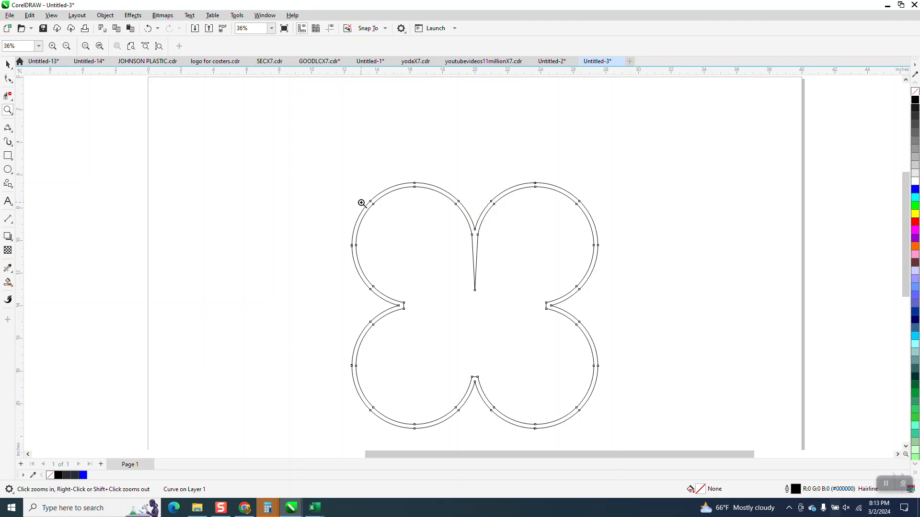
pyautogui.click(148, 29)
# Step: Deselect the flower outline and set the nudge distance to 6 inches
pyautogui.moveTo(411, 170); pyautogui.dragTo(624, 306)
pyautogui.click(7, 79)
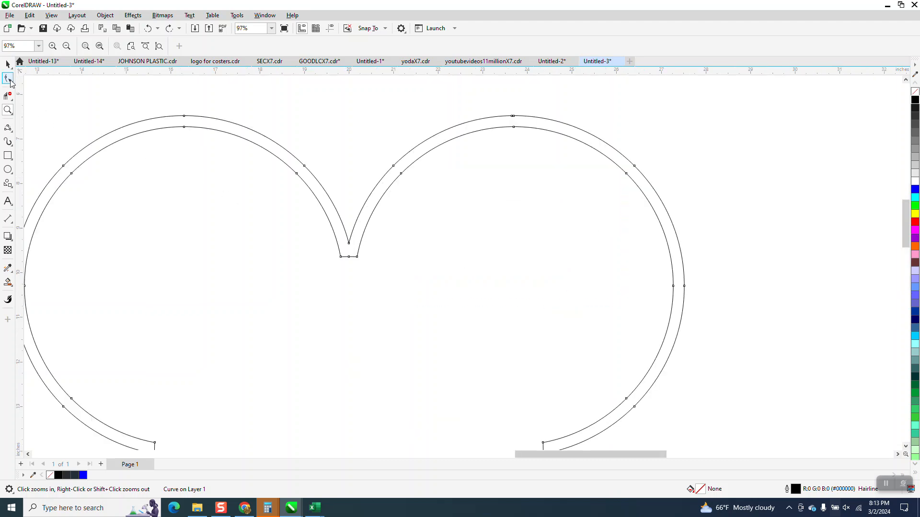
pyautogui.click(348, 258)
pyautogui.click(7, 65)
pyautogui.click(244, 105)
pyautogui.scroll(-1, 377, 153)
pyautogui.scroll(-1, 378, 157)
pyautogui.click(417, 147)
pyautogui.click(359, 106)
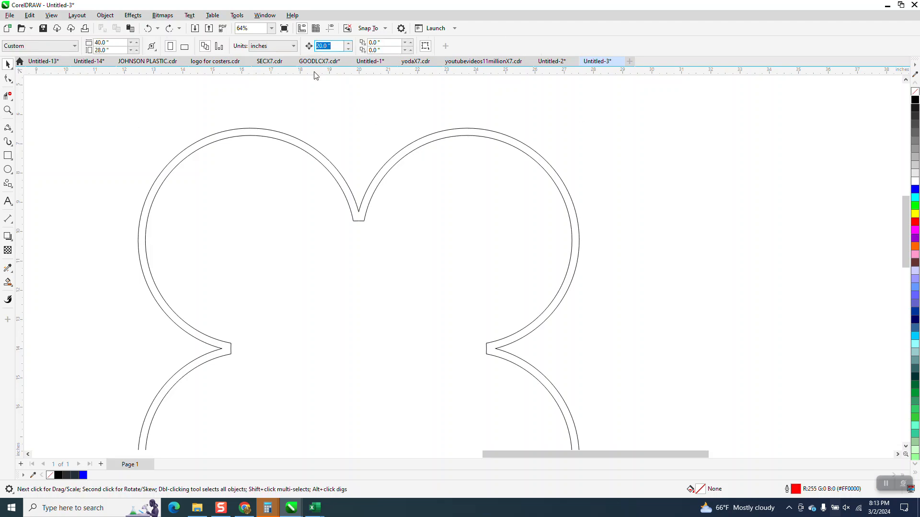
pyautogui.write('6')
# Step: Nudge the upper notch's middle node down once by 6 inches, and undo the nudge
pyautogui.click(7, 78)
pyautogui.click(359, 222)
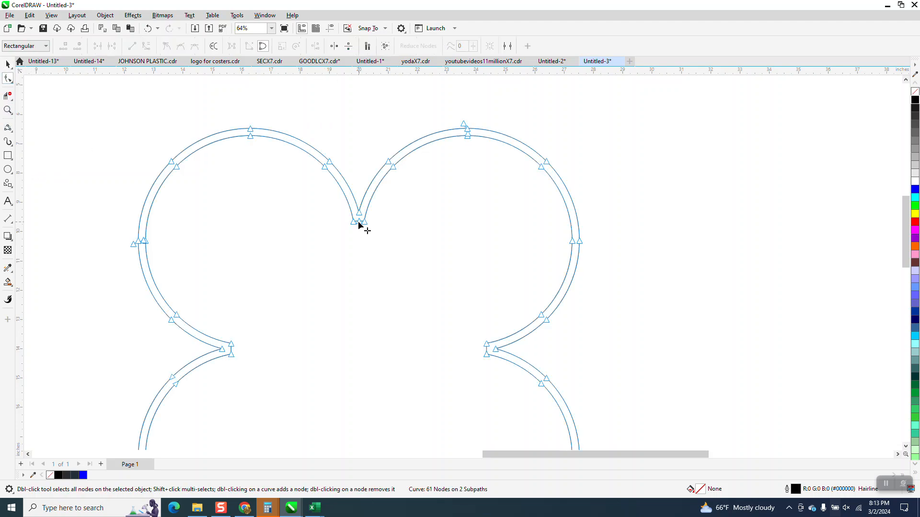
pyautogui.press('Down')
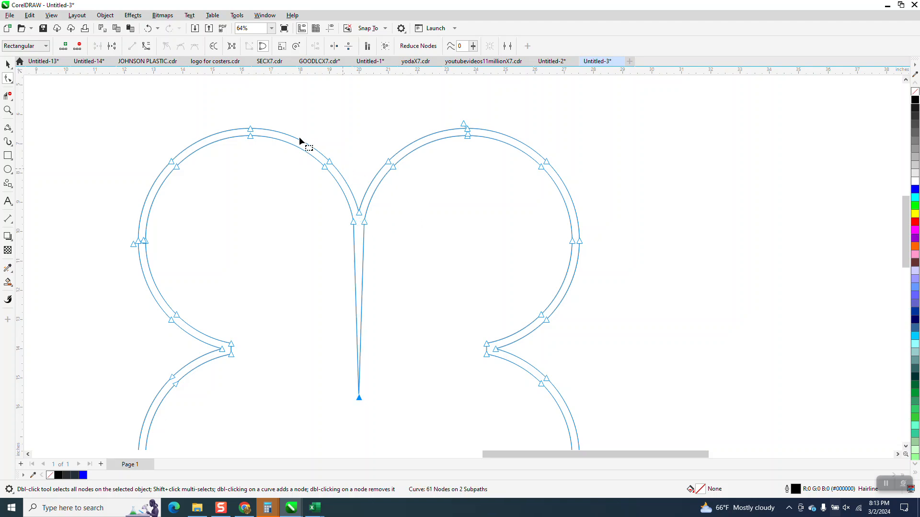
pyautogui.click(148, 28)
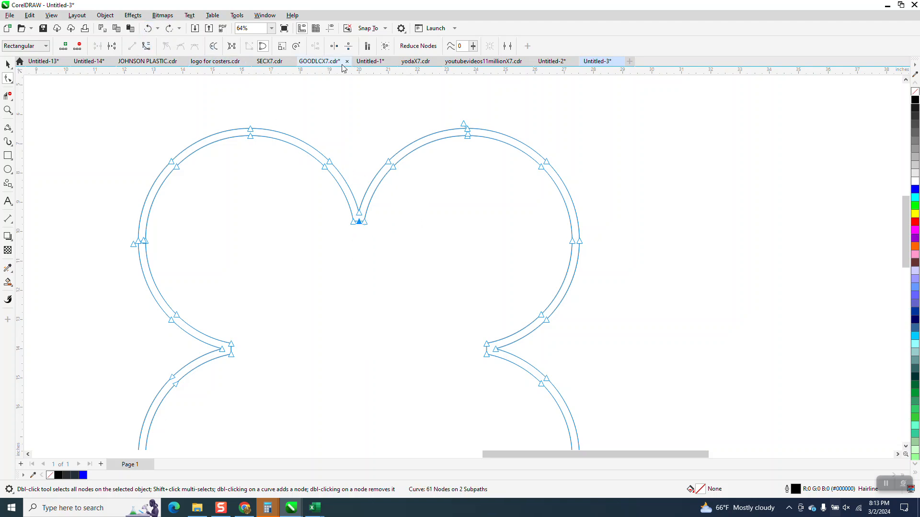
# Step: Set the nudge distance to 3 inches and move the upper notch's middle node straight down by that distance
pyautogui.click(8, 64)
pyautogui.click(170, 93)
pyautogui.click(330, 46)
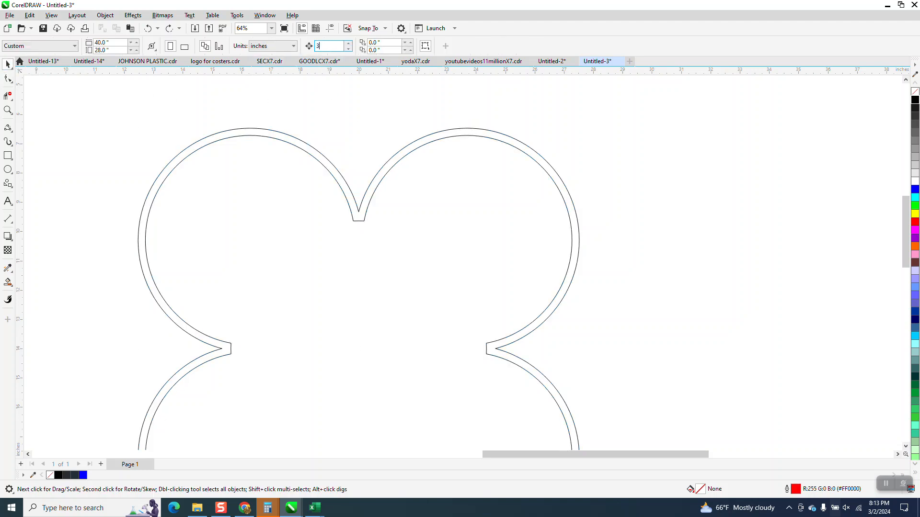
pyautogui.click(7, 79)
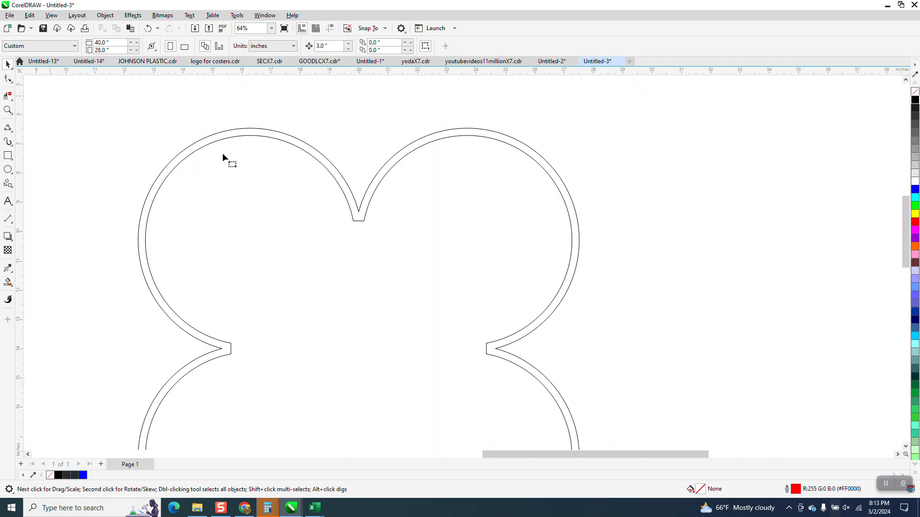
pyautogui.click(357, 219)
pyautogui.click(359, 221)
pyautogui.moveTo(359, 222); pyautogui.dragTo(359, 310)
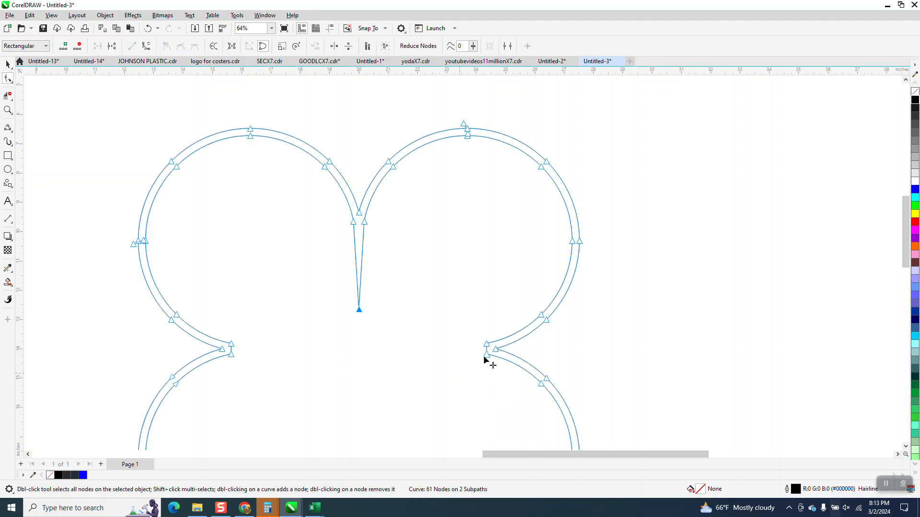
# Step: Convert the spiked flower's outline to an object and give the result a black hairline outline
pyautogui.scroll(-1, 394, 311)
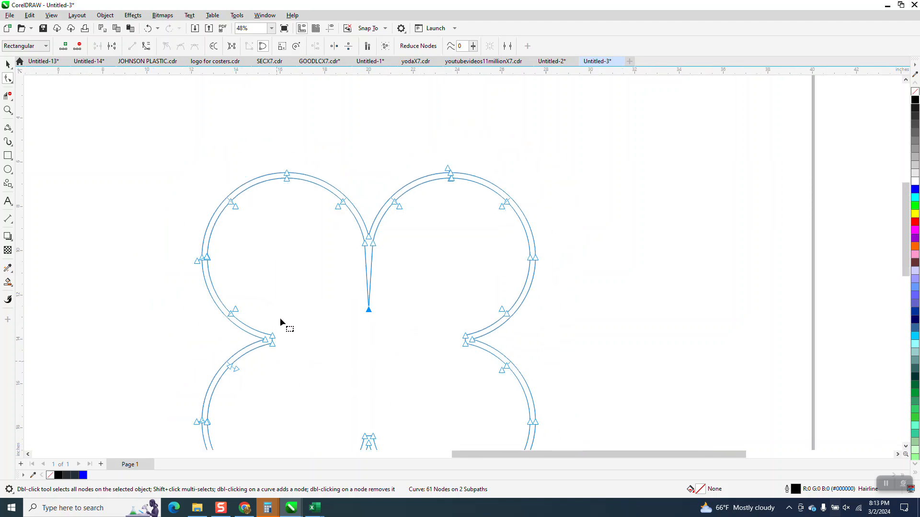
pyautogui.scroll(-1, 400, 318)
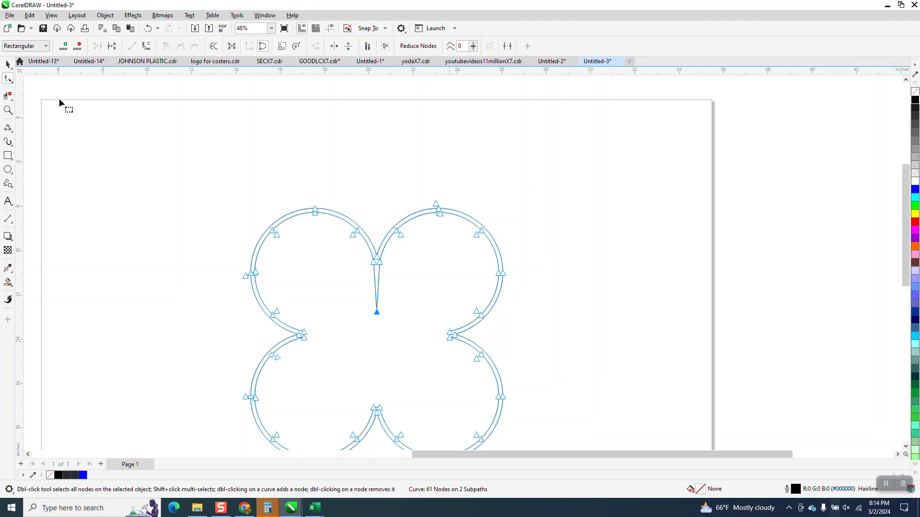
pyautogui.click(7, 64)
pyautogui.scroll(-1, 217, 129)
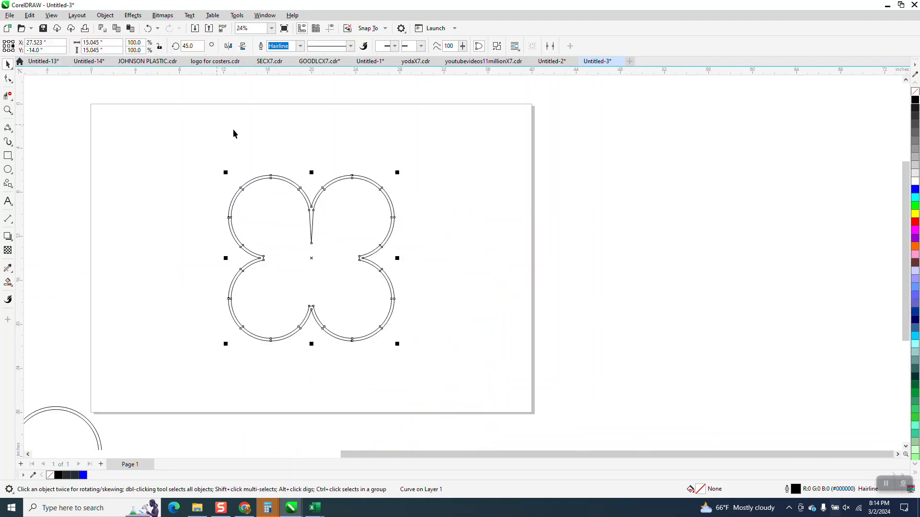
pyautogui.moveTo(190, 139); pyautogui.dragTo(478, 361)
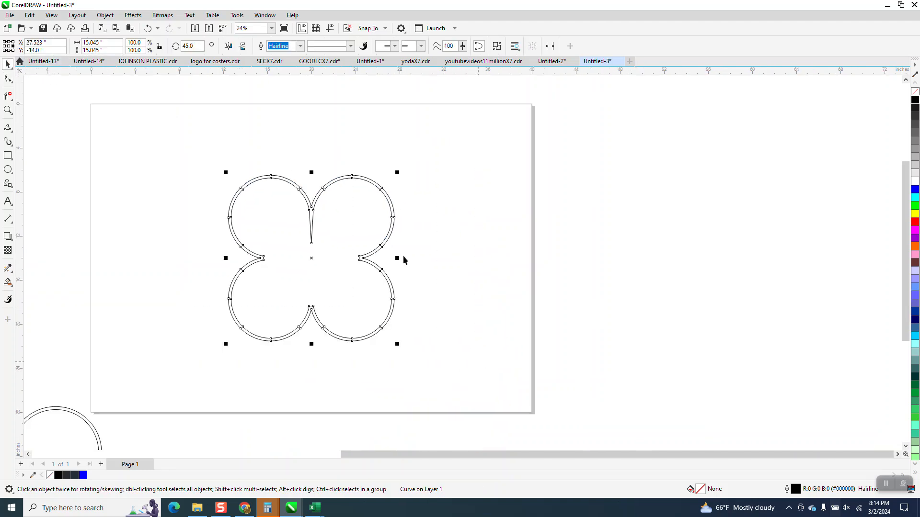
pyautogui.click(106, 15)
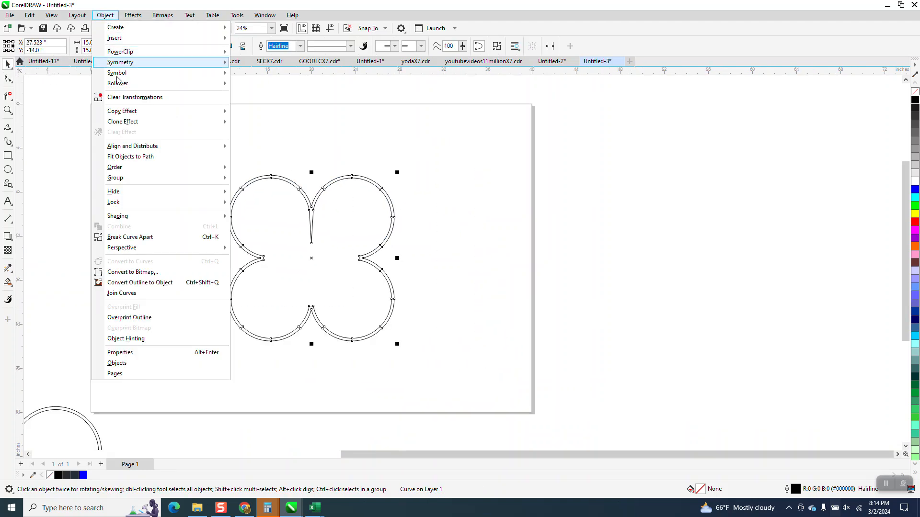
pyautogui.click(162, 283)
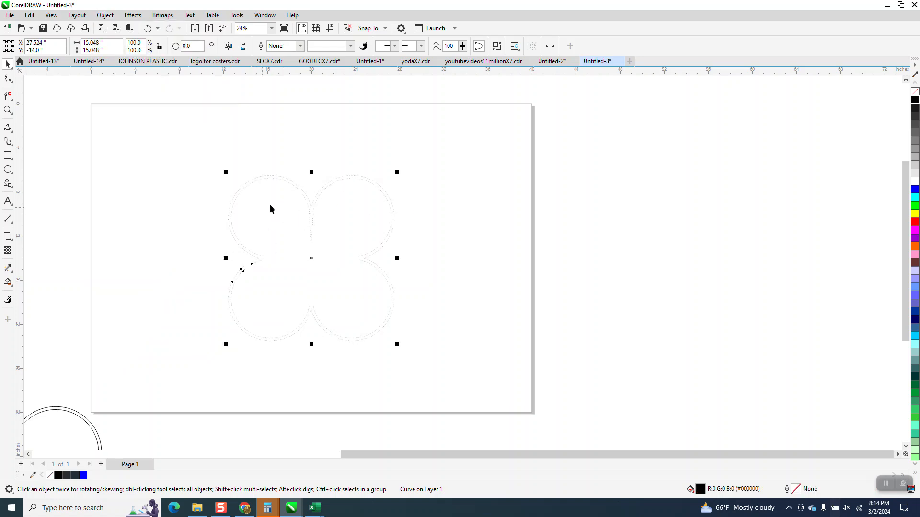
pyautogui.rightClick(915, 101)
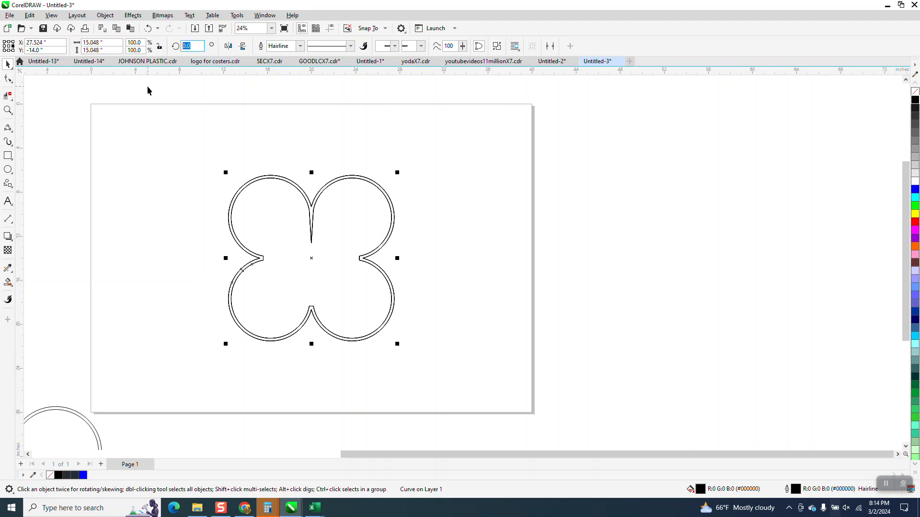
# Step: Make three quarter-turn rotated copies of the flower, ending at 270 degrees, to put a spike in every notch
pyautogui.press('Return')
pyautogui.hotkey('ctrl', 'd')
pyautogui.hotkey('ctrl', 'd')
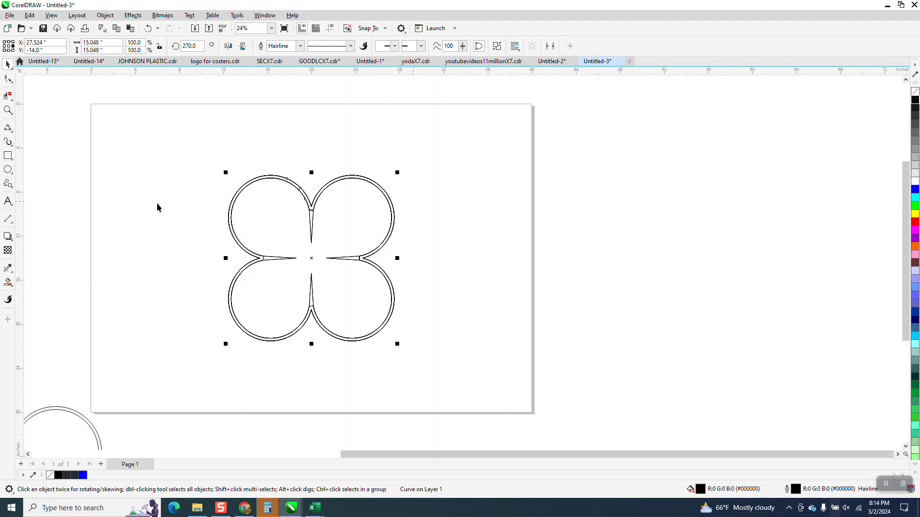
# Step: Try to remove the short segment crossing the upper notch with virtual segment deletion, undoing each attempt
pyautogui.click(8, 110)
pyautogui.moveTo(294, 190); pyautogui.dragTo(377, 244)
pyautogui.click(7, 95)
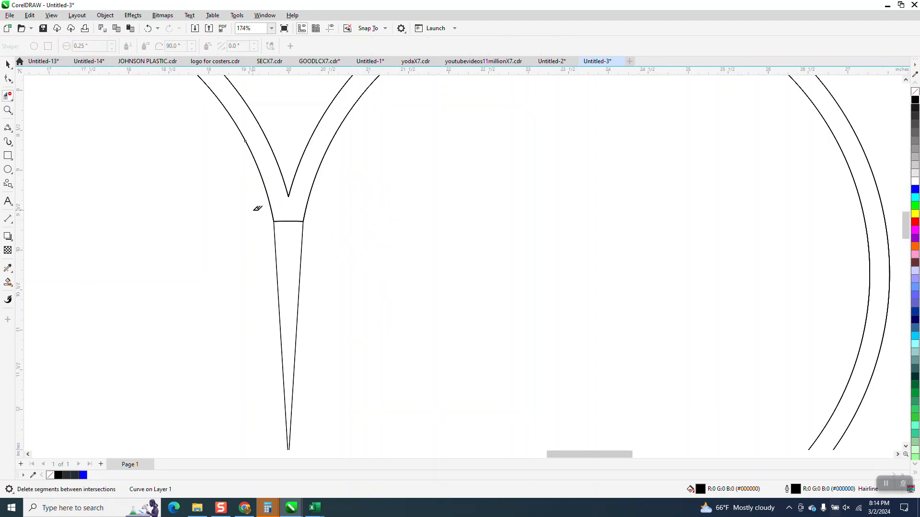
pyautogui.click(291, 222)
pyautogui.click(149, 29)
pyautogui.click(288, 221)
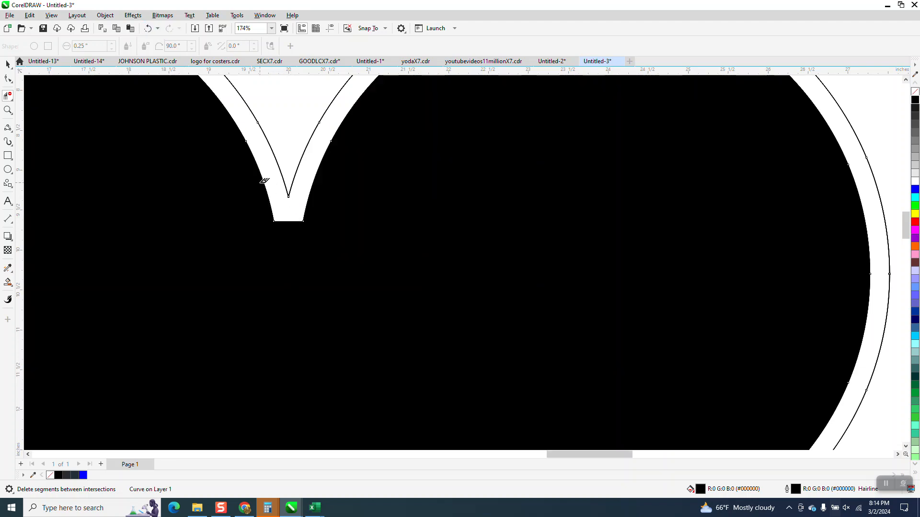
pyautogui.click(148, 29)
pyautogui.scroll(-2, 264, 134)
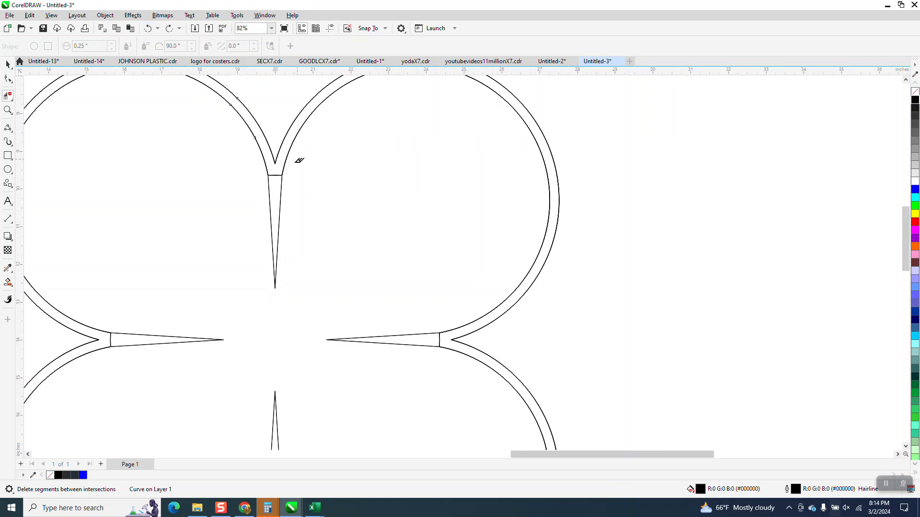
# Step: Set the nudge distance to 16 inches and draw a rectangle about 19.02 by 18.26 inches around the flower
pyautogui.scroll(-3, 300, 159)
pyautogui.click(8, 65)
pyautogui.moveTo(180, 108); pyautogui.dragTo(398, 299)
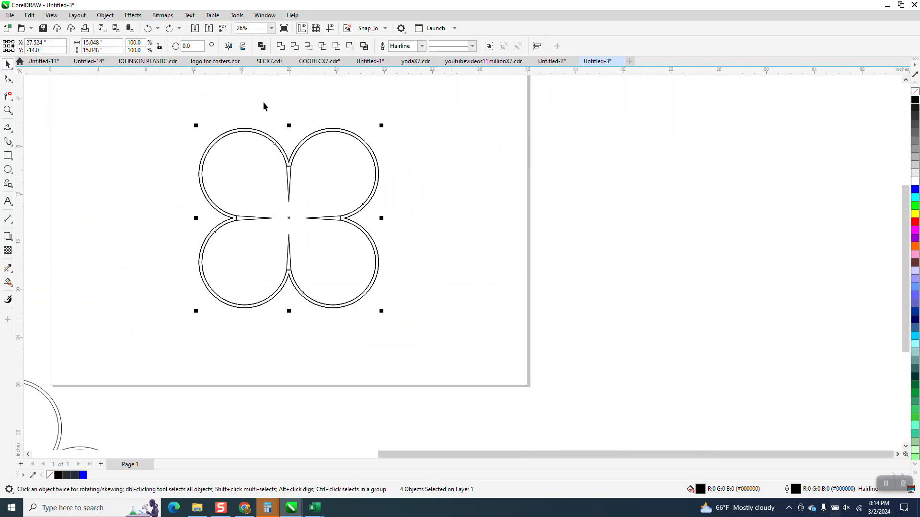
pyautogui.click(258, 80)
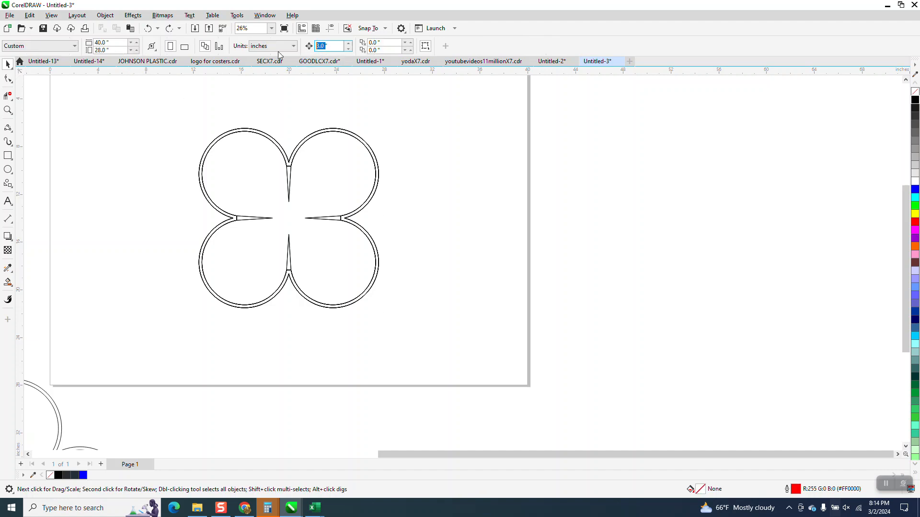
pyautogui.write('16')
pyautogui.click(8, 155)
pyautogui.moveTo(171, 112); pyautogui.dragTo(398, 330)
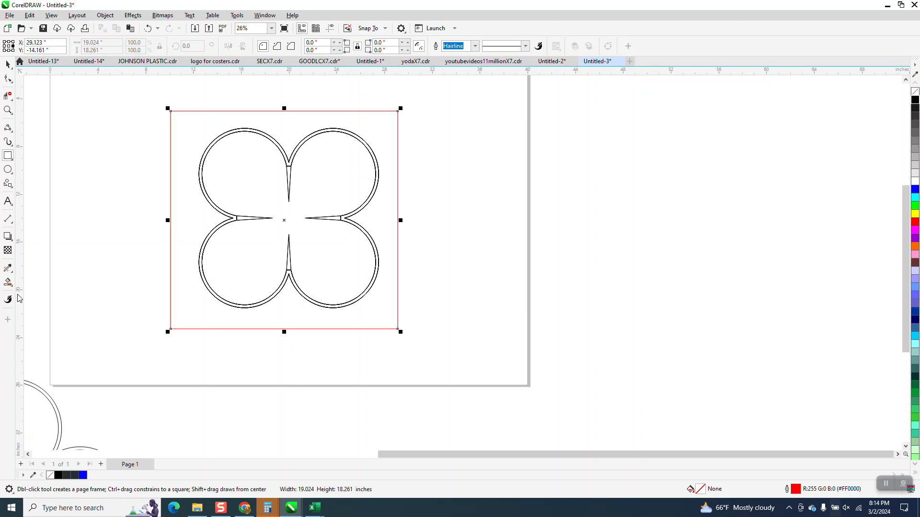
# Step: Smart-fill the area around the flower and the flower's interior in blue, nudging each filled shape 32 inches to the right
pyautogui.click(8, 282)
pyautogui.click(199, 219)
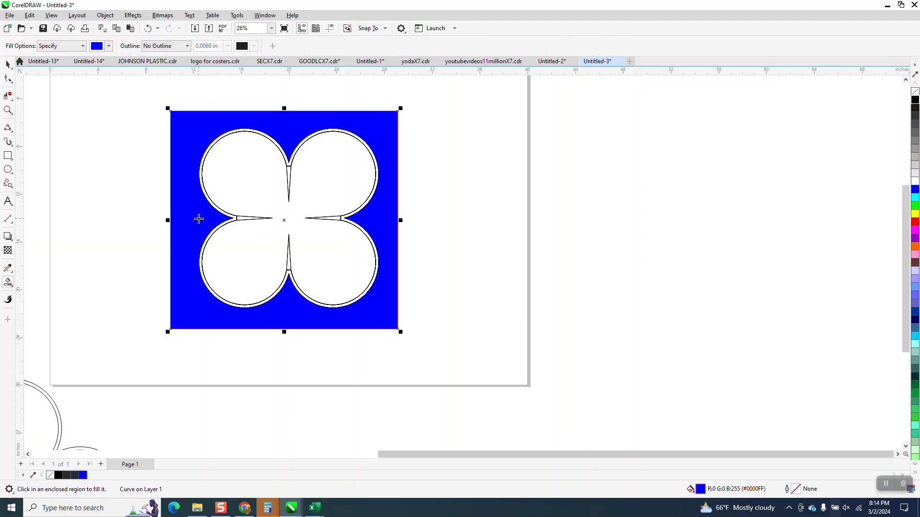
pyautogui.hotkey('shift', 'Right')
pyautogui.hotkey('shift', 'Right')
pyautogui.click(278, 210)
pyautogui.hotkey('shift', 'Right')
pyautogui.hotkey('shift', 'Right')
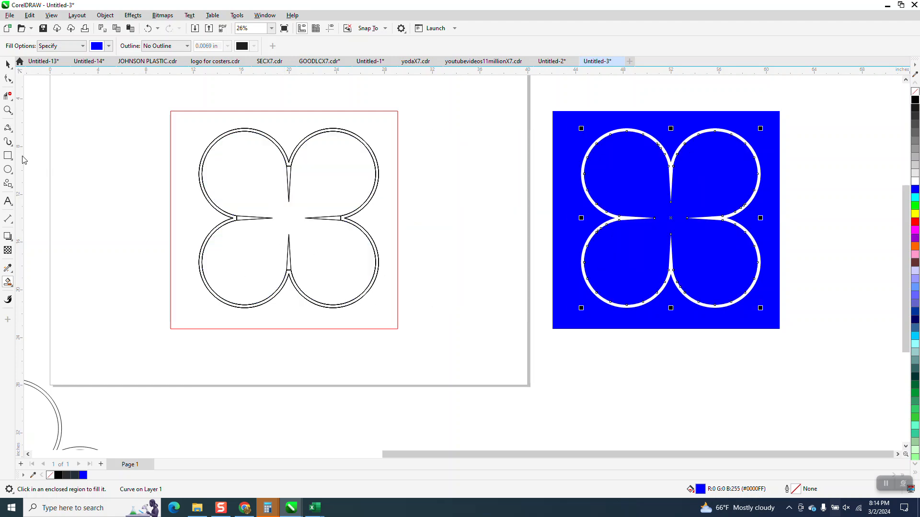
# Step: Set the Smart Fill color to black and fill the thin spiked flower band within the blue copy
pyautogui.click(109, 45)
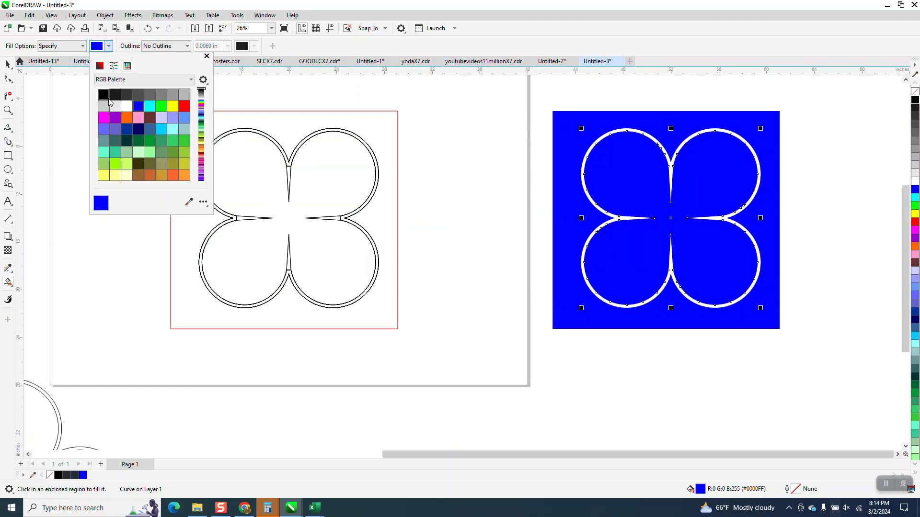
pyautogui.click(103, 94)
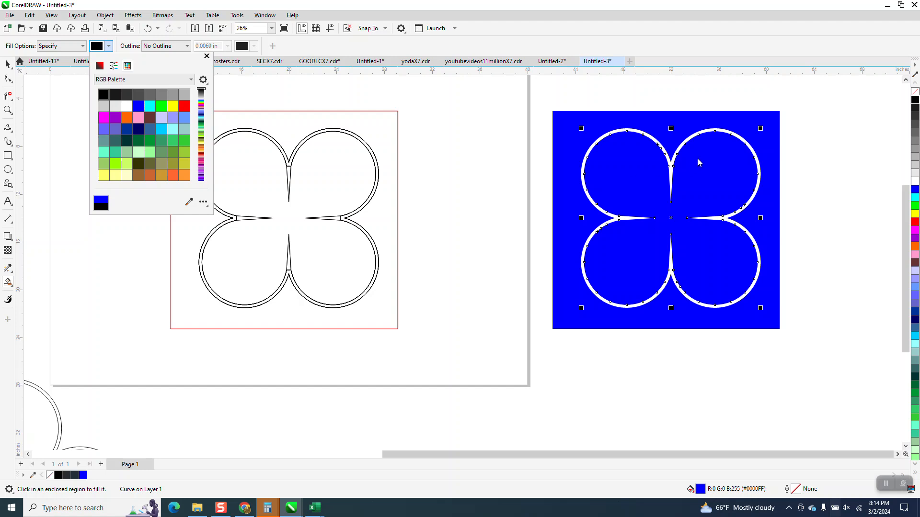
pyautogui.click(714, 130)
pyautogui.scroll(-1, 647, 168)
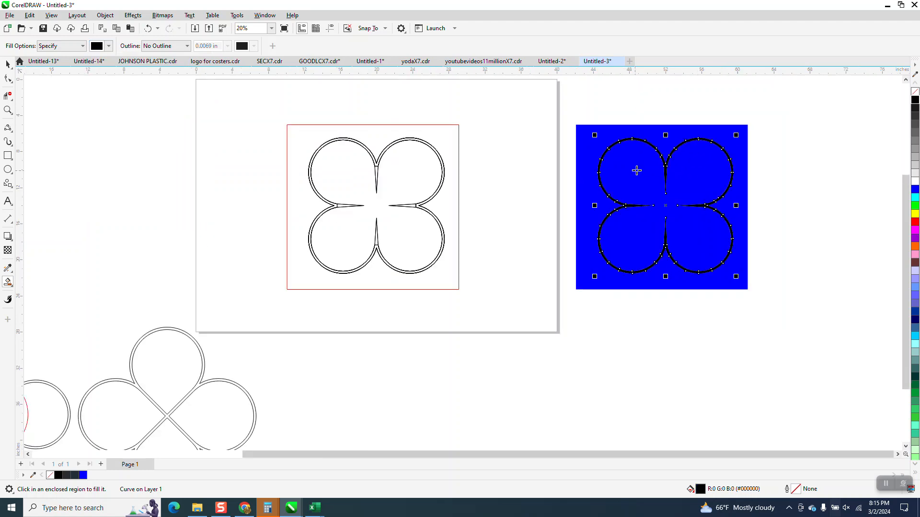
# Step: Nudge the black flower out of the blue square and across the page to the empty area above the blue example flower
pyautogui.press('Right')
pyautogui.scroll(-2, 643, 167)
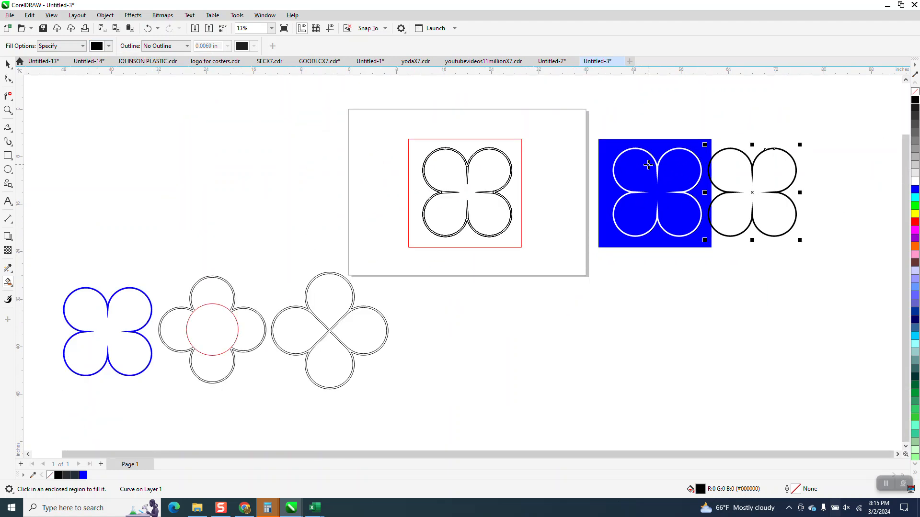
pyautogui.press('Left')
pyautogui.press('Left')
pyautogui.press('Left')
pyautogui.press('Left')
pyautogui.press('Left')
pyautogui.press('Left')
pyautogui.press('Left')
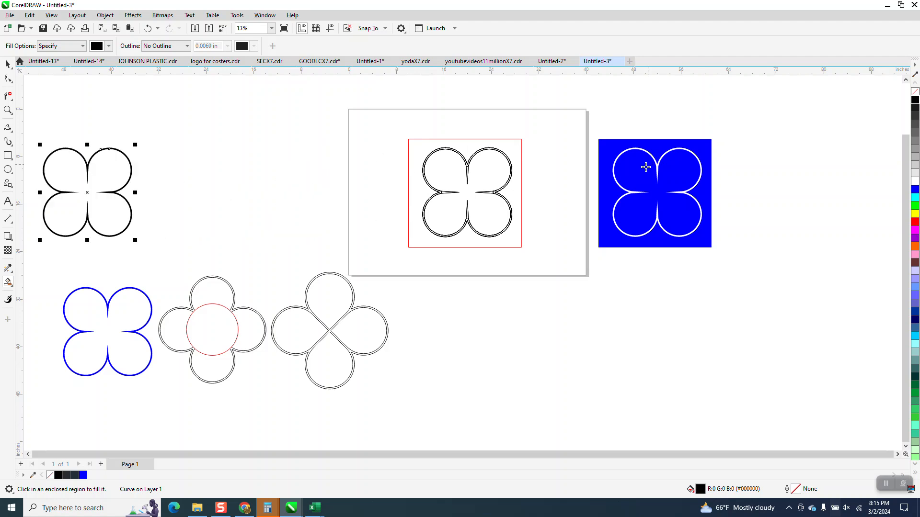
# Step: Examine the black flower's spikes and the four-petal outline with the crossing diagonal lines
pyautogui.press('z')
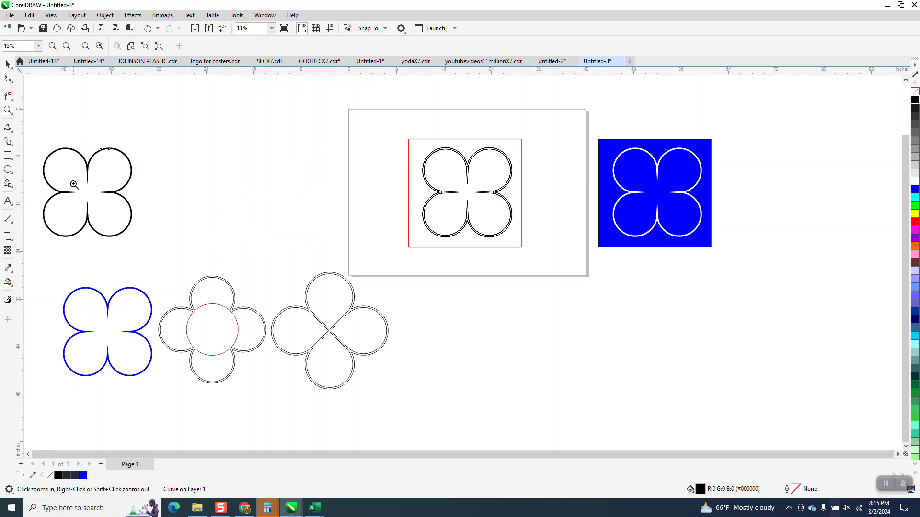
pyautogui.moveTo(74, 183); pyautogui.dragTo(181, 209)
pyautogui.scroll(-1, 232, 212)
pyautogui.scroll(-3, 253, 218)
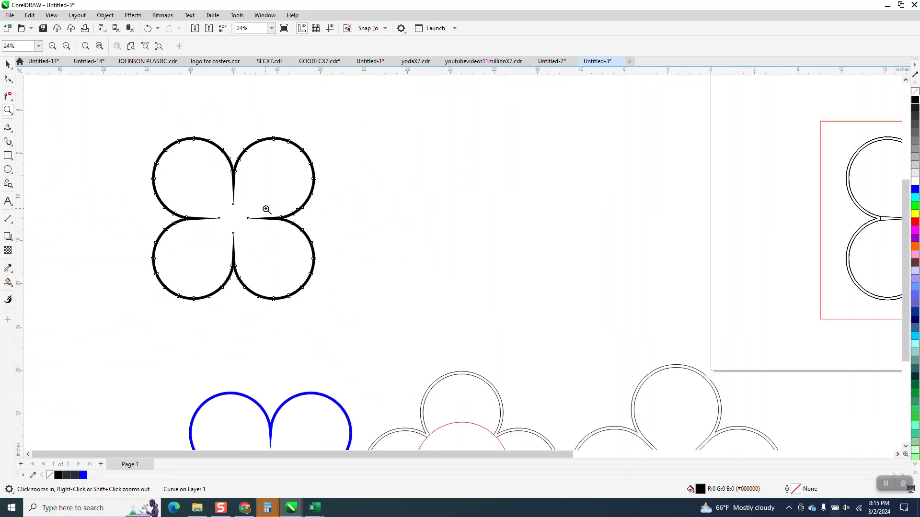
pyautogui.scroll(-1, 257, 218)
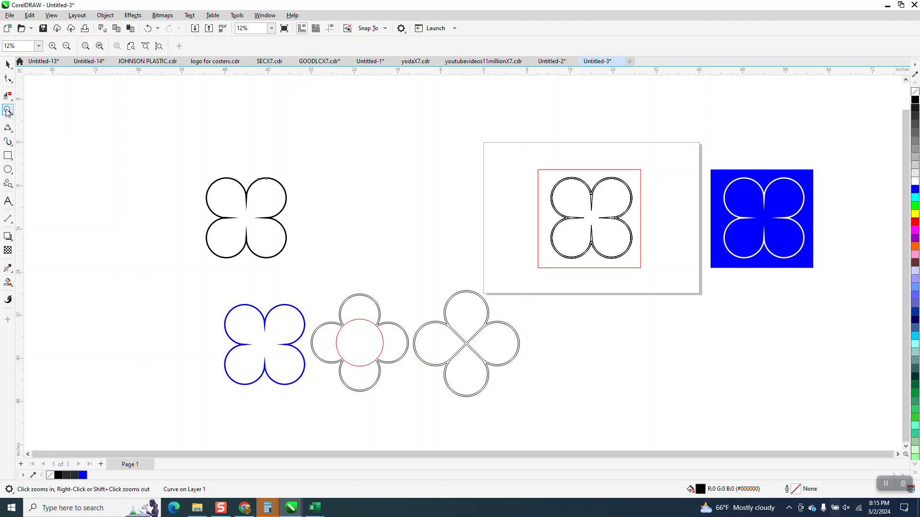
pyautogui.moveTo(441, 275); pyautogui.dragTo(561, 380)
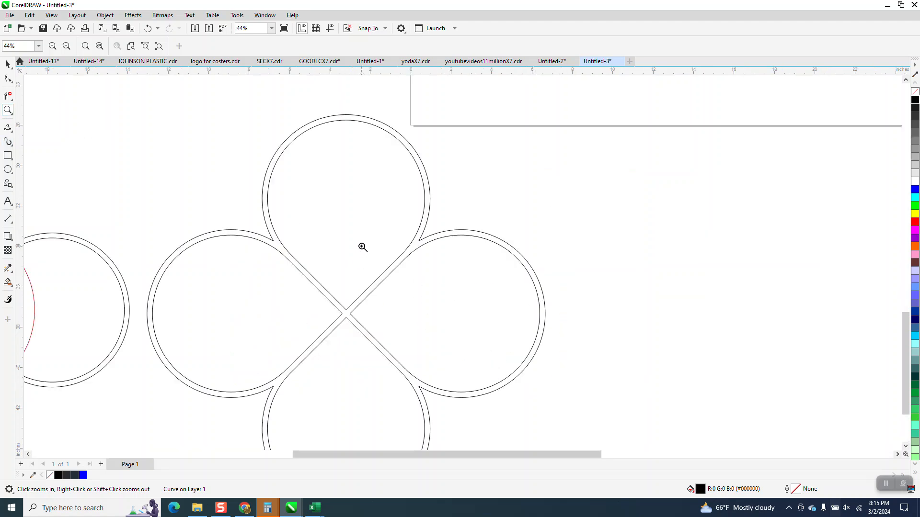
pyautogui.scroll(-1, 361, 246)
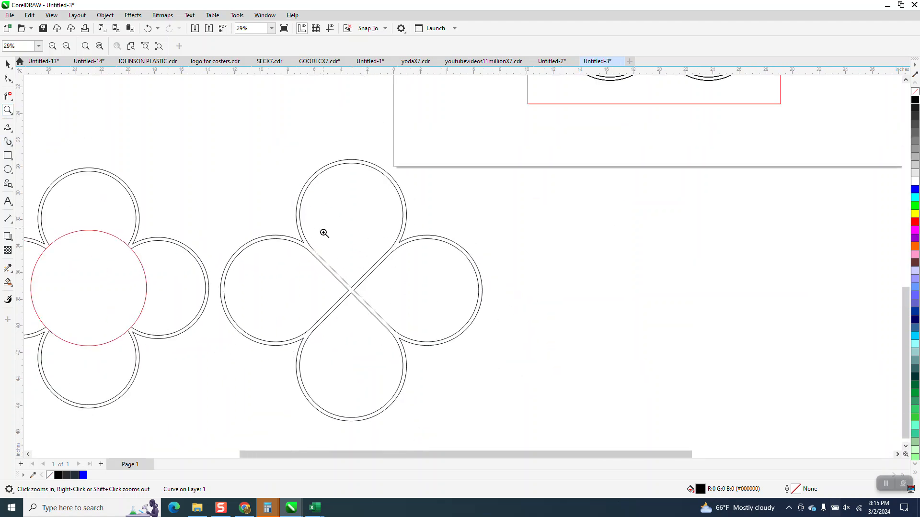
pyautogui.scroll(-2, 341, 208)
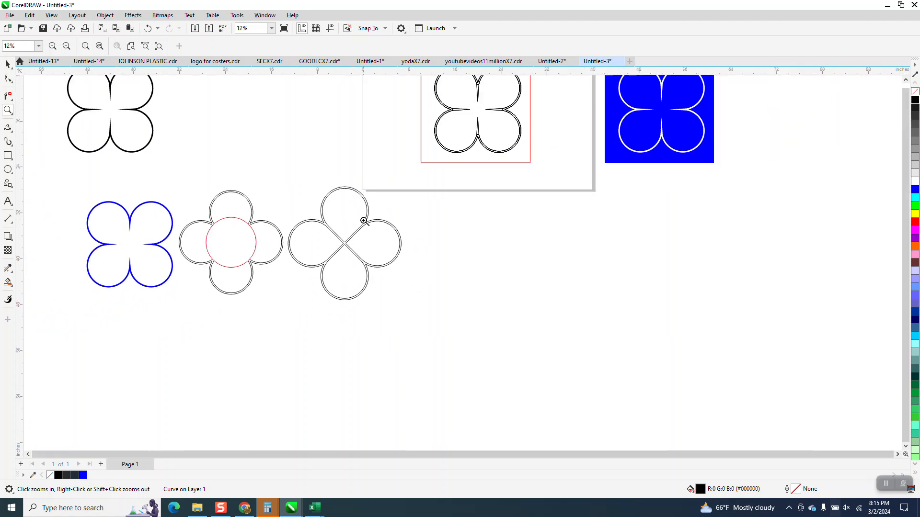
pyautogui.scroll(-1, 364, 222)
# Step: Draw a square about 15.64 inches wide below the page and round all corners except the upper-left one to 7.819 inches
pyautogui.click(7, 156)
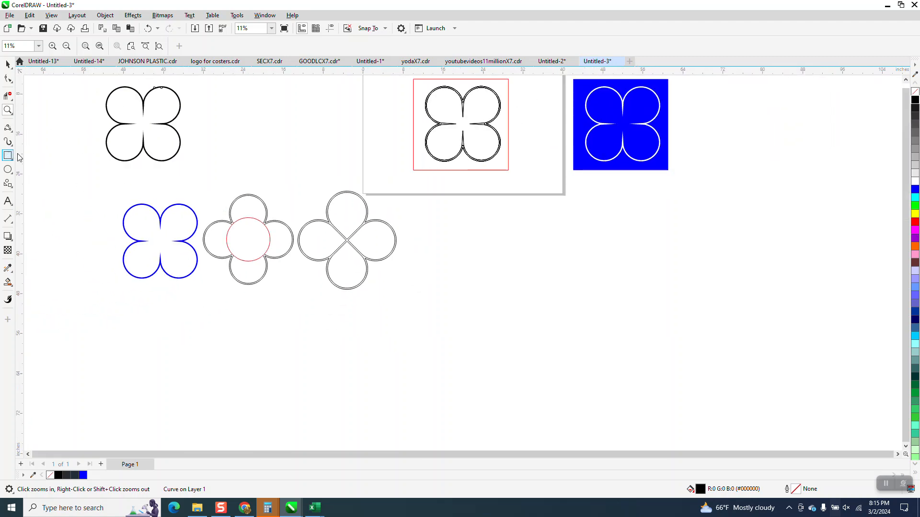
pyautogui.moveTo(498, 222); pyautogui.dragTo(470, 300)
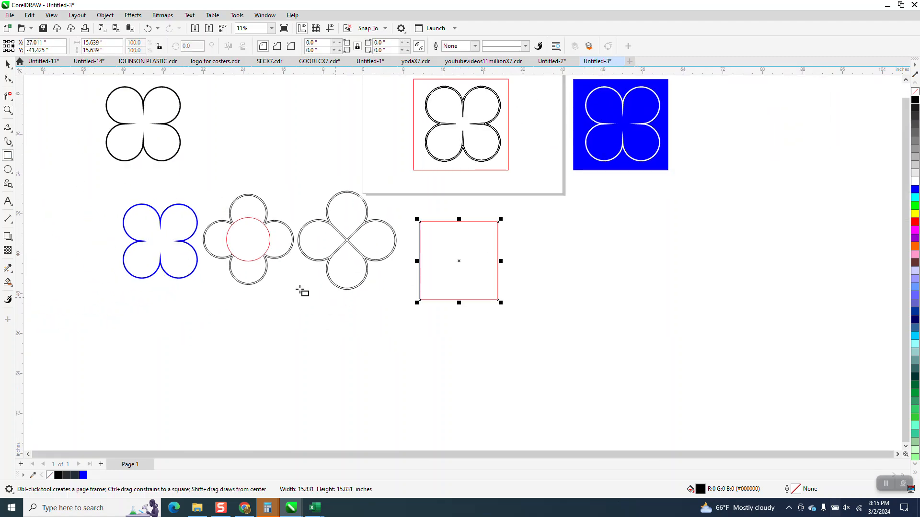
pyautogui.click(8, 78)
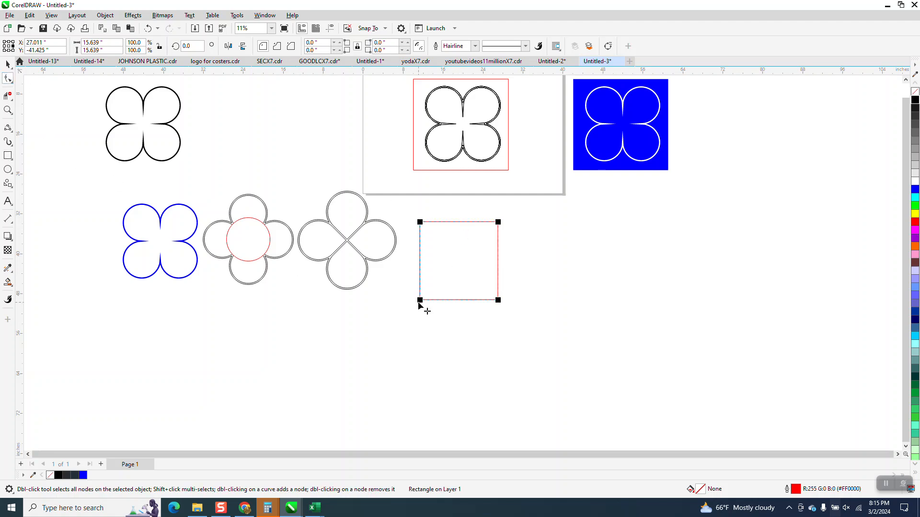
pyautogui.moveTo(421, 300); pyautogui.dragTo(446, 303)
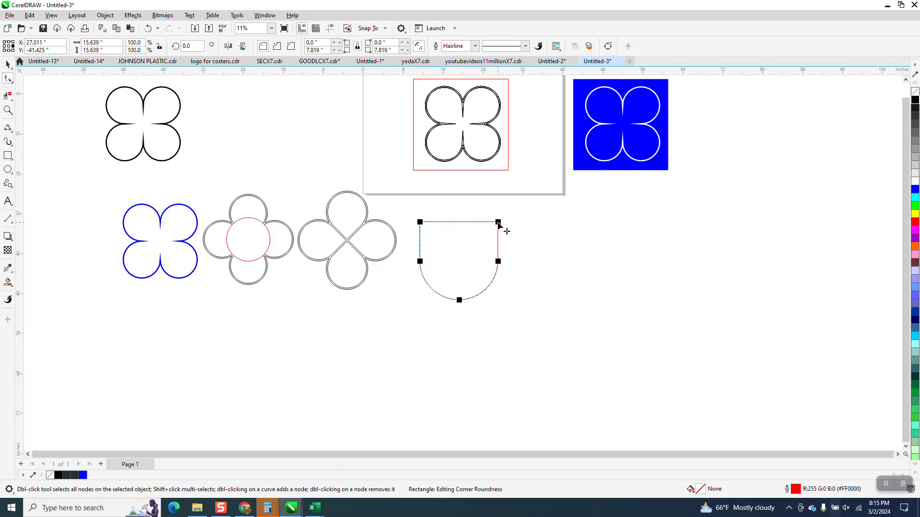
pyautogui.moveTo(498, 223); pyautogui.dragTo(446, 231)
pyautogui.click(8, 68)
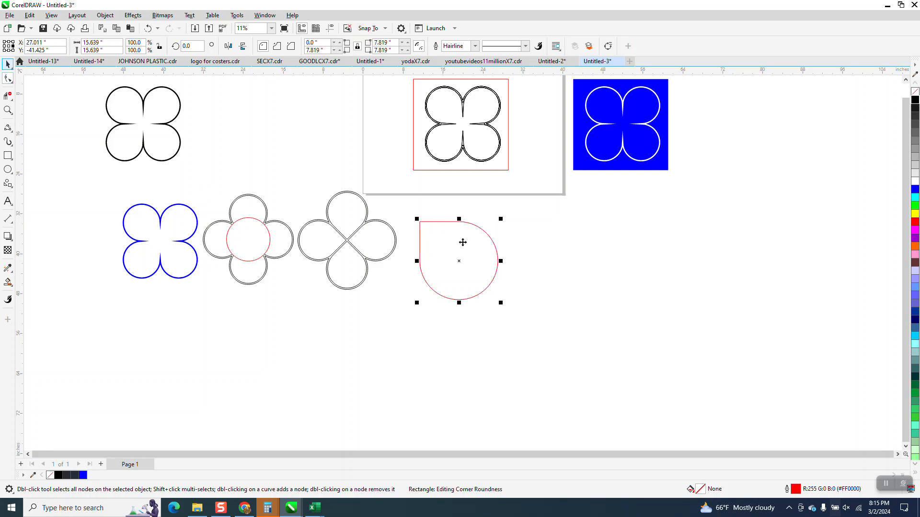
# Step: Rotate the teardrop shape to -45 degrees so its sharp corner points straight up
pyautogui.click(469, 255)
pyautogui.click(190, 45)
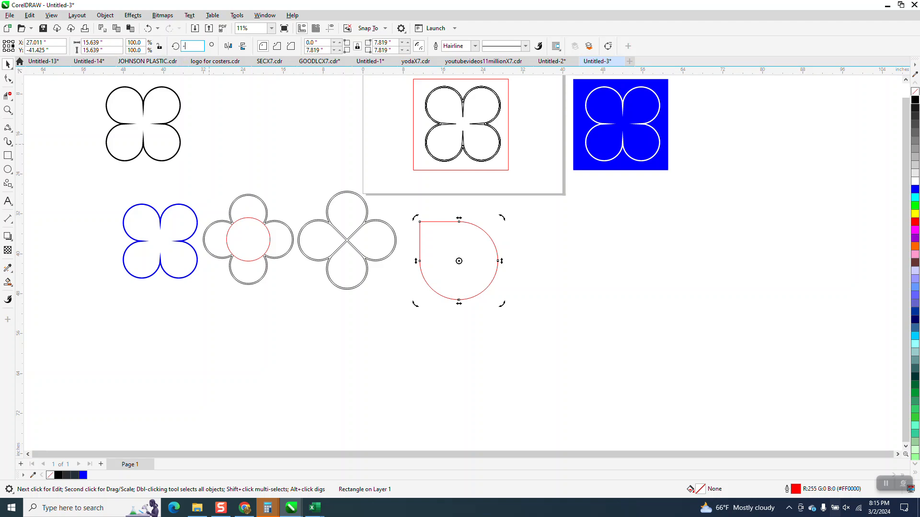
pyautogui.press('Return')
pyautogui.click(201, 46)
pyautogui.write('-45')
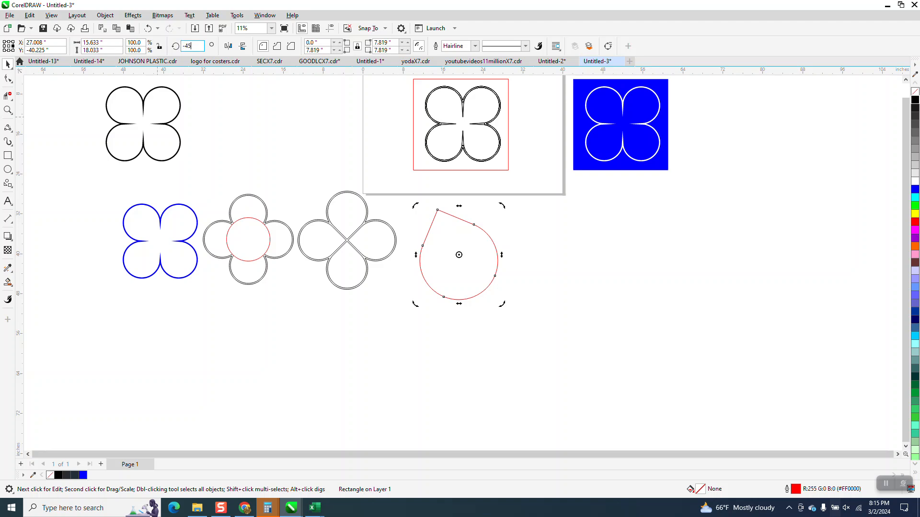
pyautogui.press('Return')
pyautogui.scroll(-1, 377, 270)
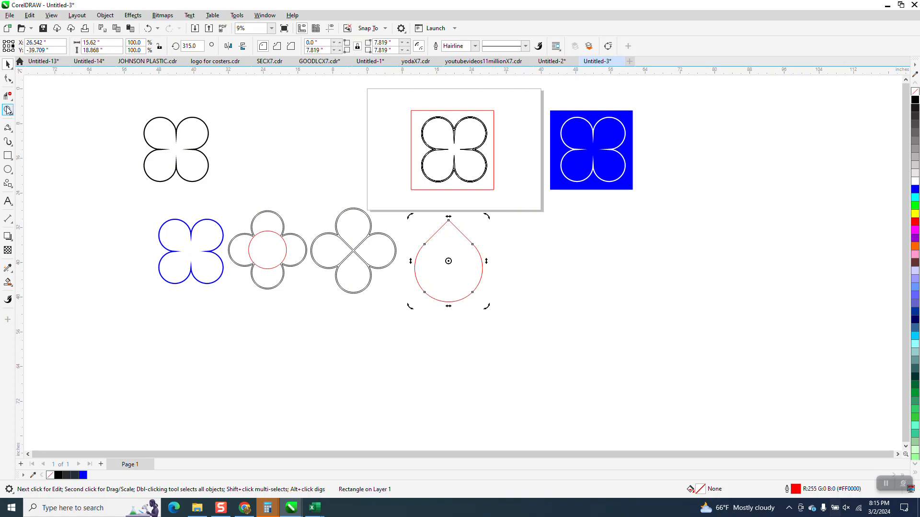
# Step: Move the black flower down beside the blue example flower and compare their spikes up close
pyautogui.click(8, 110)
pyautogui.moveTo(113, 109); pyautogui.dragTo(297, 304)
pyautogui.click(7, 64)
pyautogui.moveTo(376, 154); pyautogui.dragTo(277, 338)
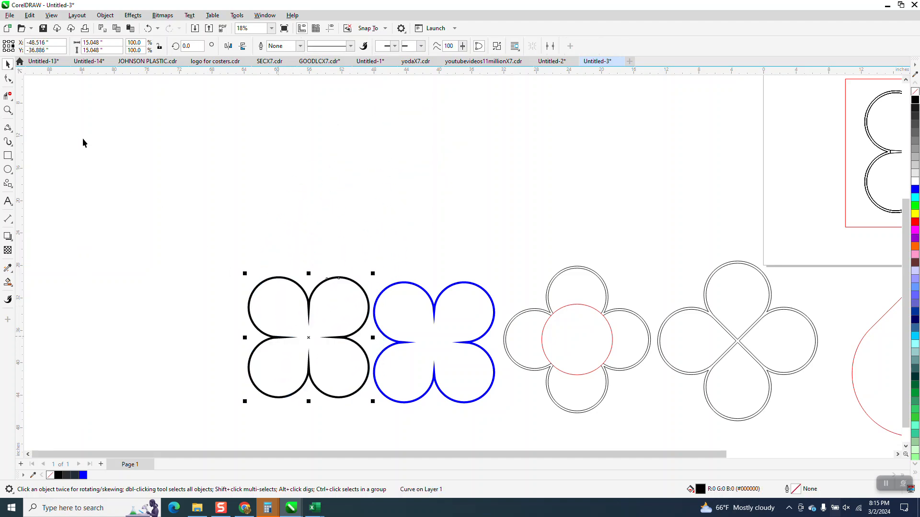
pyautogui.click(8, 110)
pyautogui.click(553, 410)
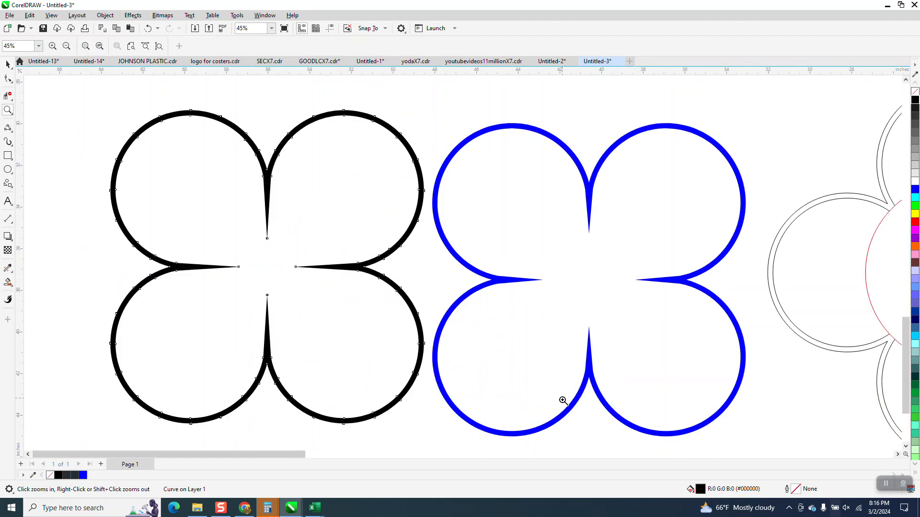